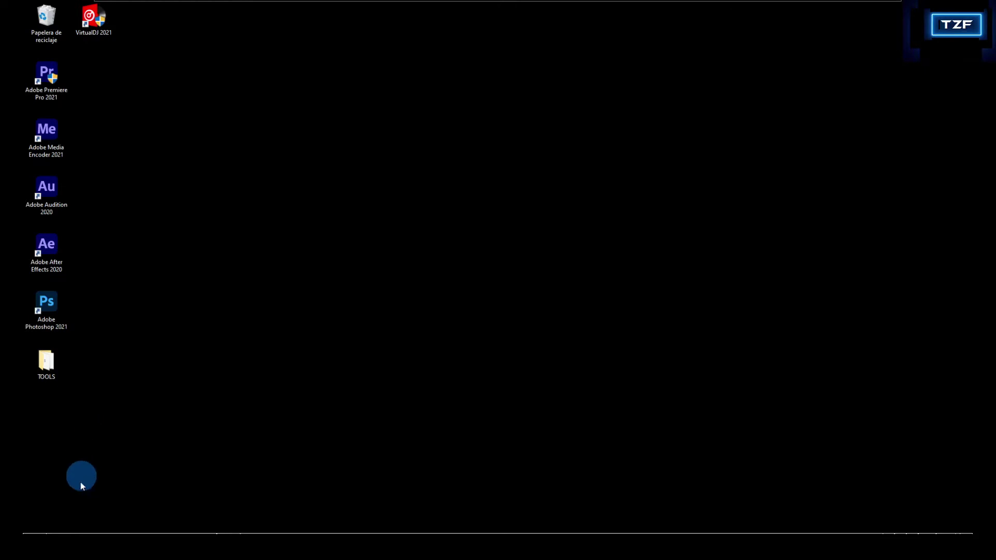
Open Windows Disk Management, maximize its window and select Disco 0
{"action": "mouse_move", "coordinate": [34, 529]}
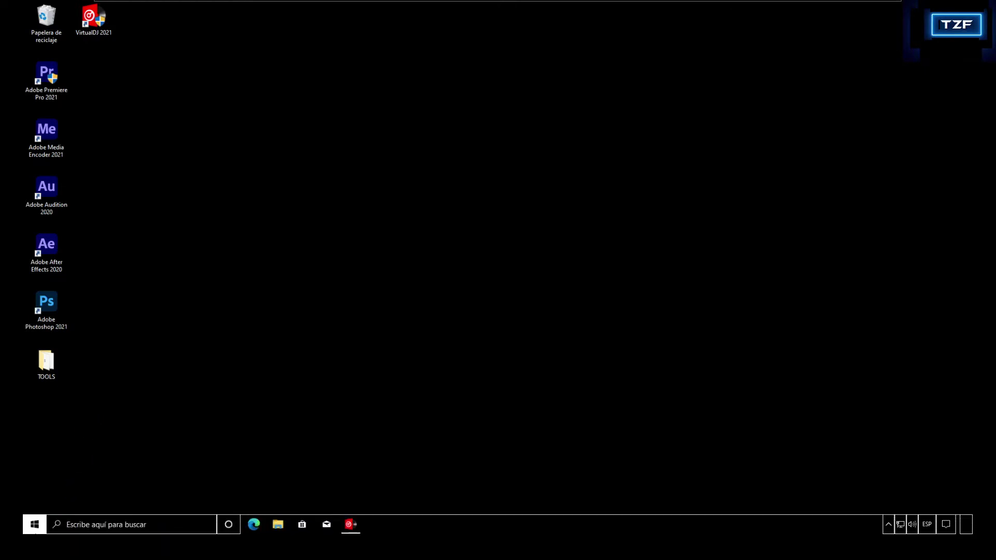
{"action": "right_click", "coordinate": [36, 526]}
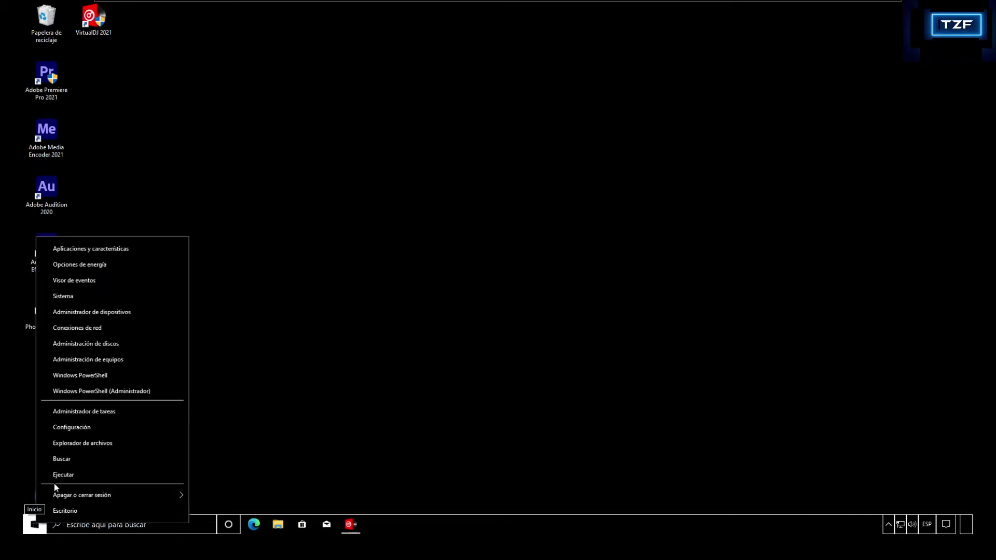
{"action": "left_click", "coordinate": [94, 345]}
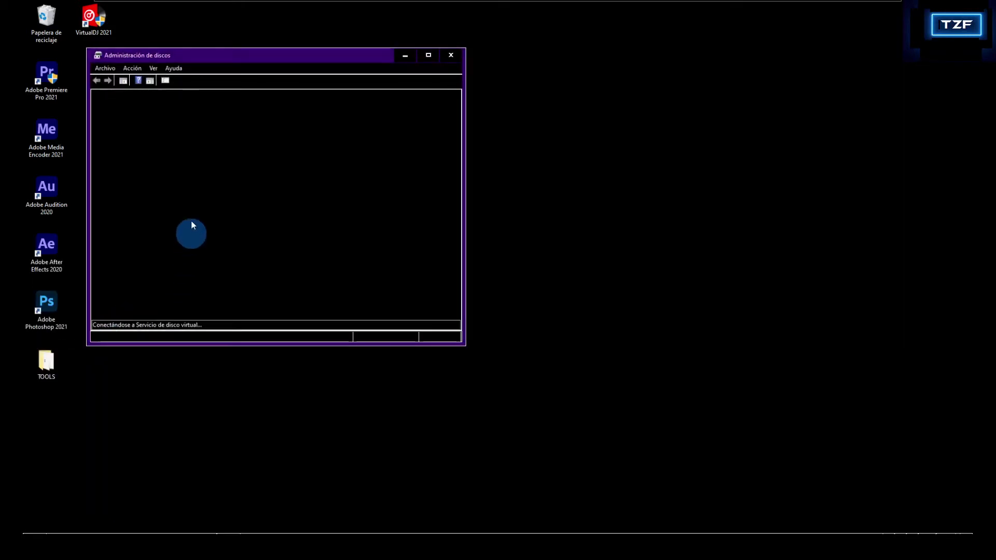
{"action": "double_click", "coordinate": [206, 54]}
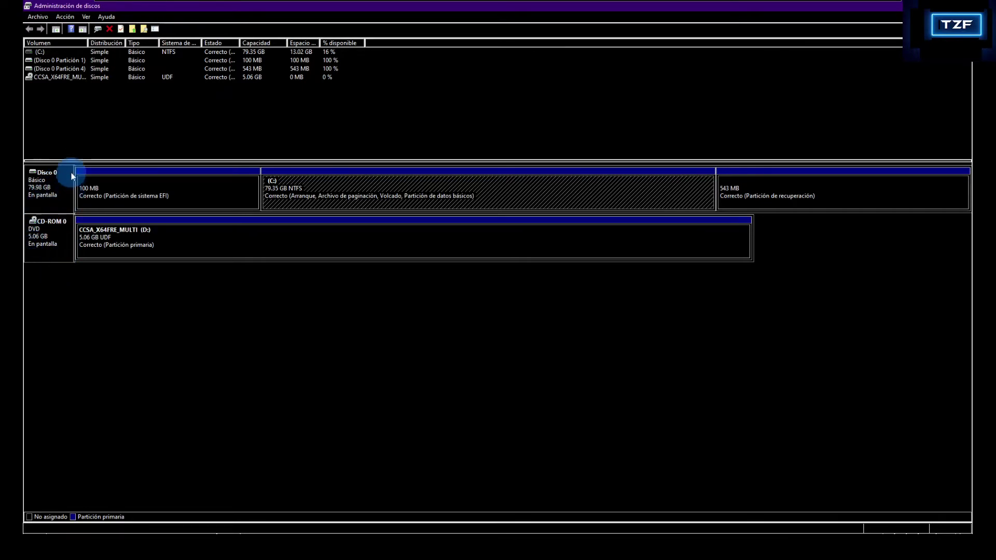
{"action": "left_click", "coordinate": [44, 194]}
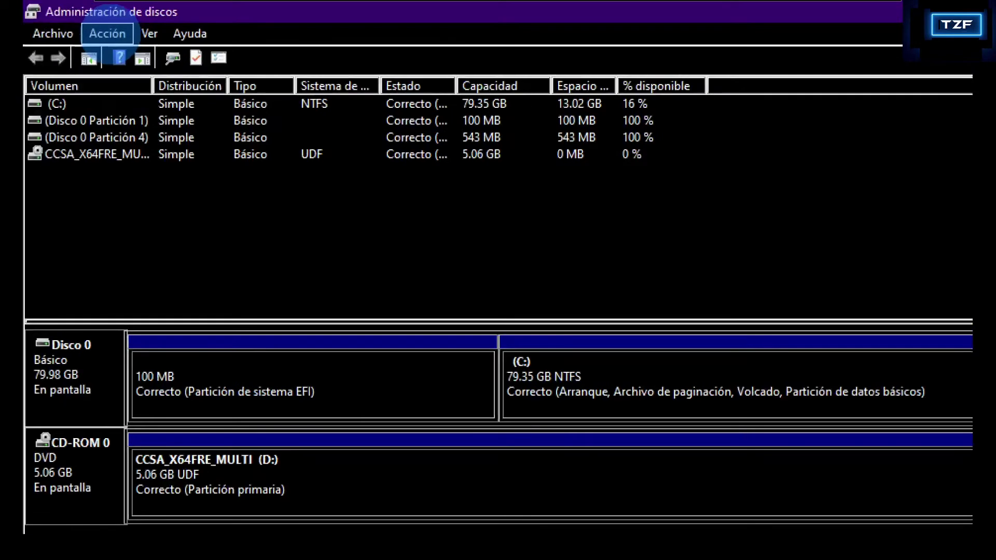
Start creating a virtual hard disk and choose the Documents folder as its location
{"action": "left_click", "coordinate": [107, 34]}
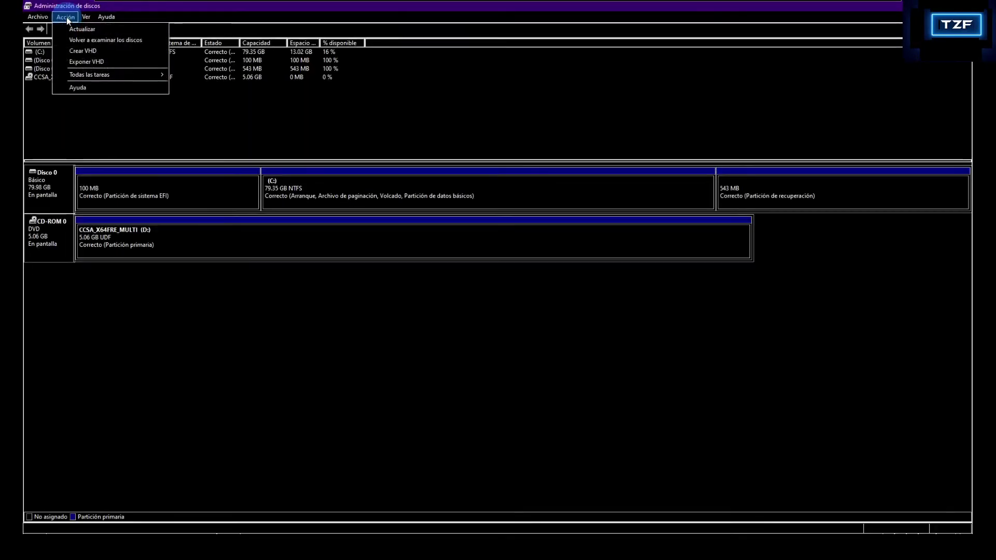
{"action": "left_click", "coordinate": [86, 51]}
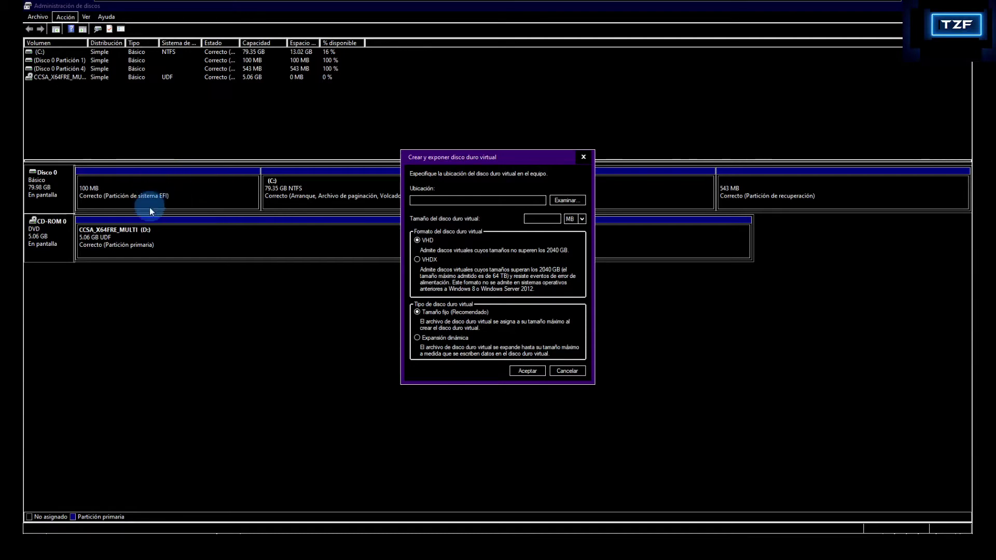
{"action": "left_click", "coordinate": [526, 201]}
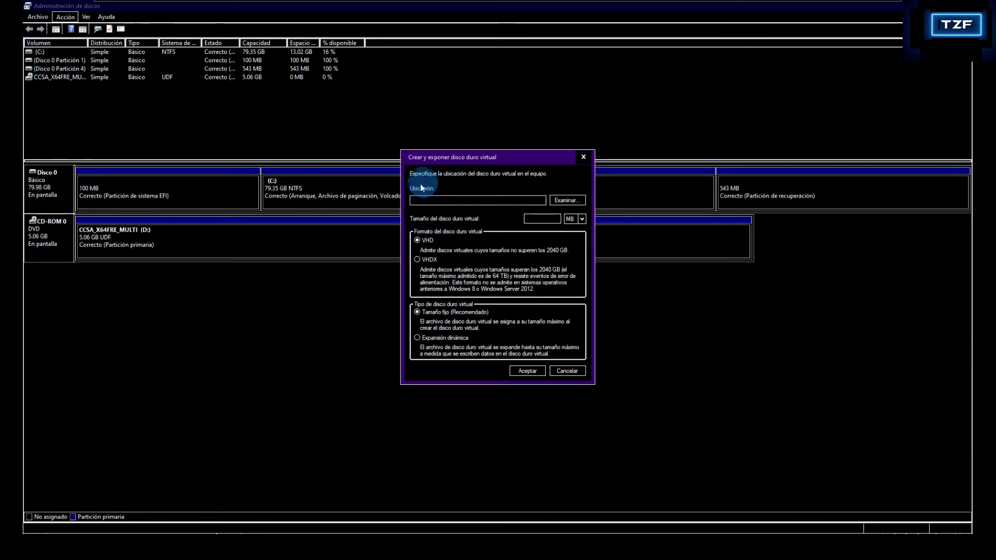
{"action": "left_click", "coordinate": [568, 200]}
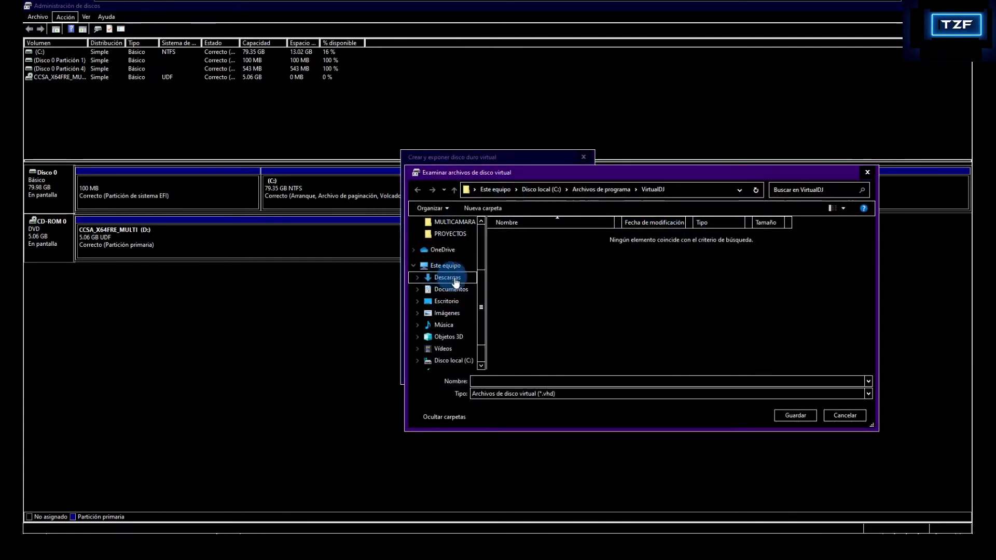
{"action": "scroll", "coordinate": [456, 281], "scroll_direction": "up", "scroll_amount": 3}
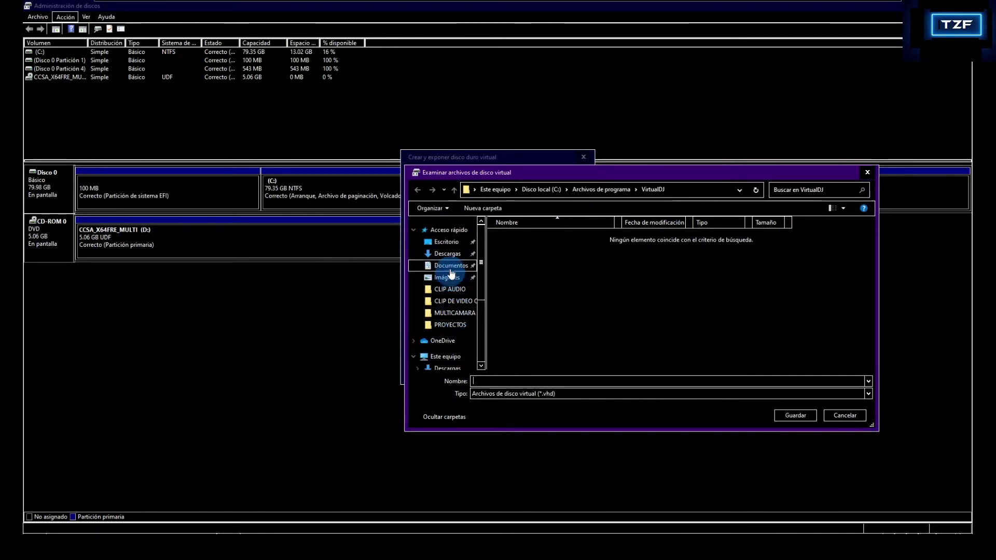
{"action": "left_click", "coordinate": [453, 266]}
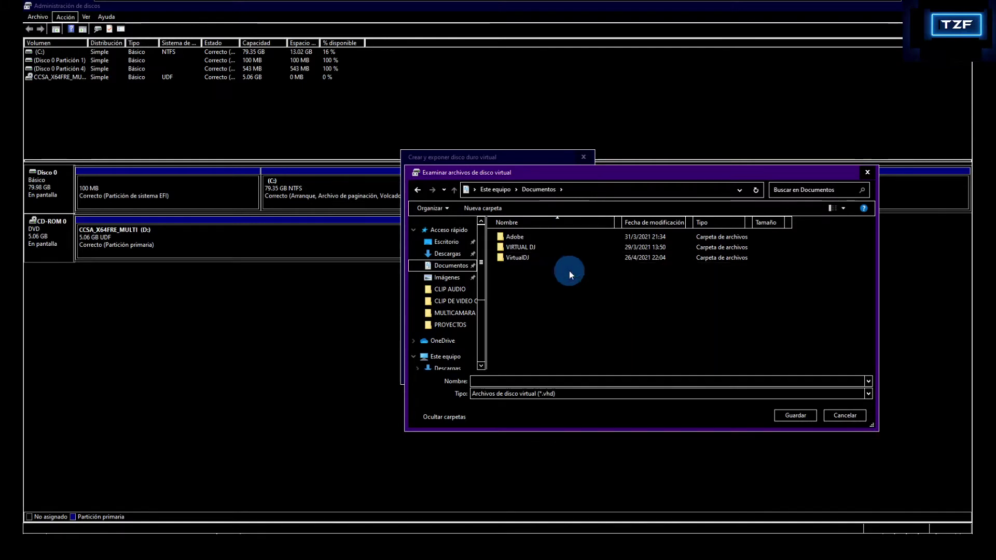
Name the virtual disk file "VHD CURSO DE DJ" and save it as a .vhd location
{"action": "mouse_move", "coordinate": [499, 524]}
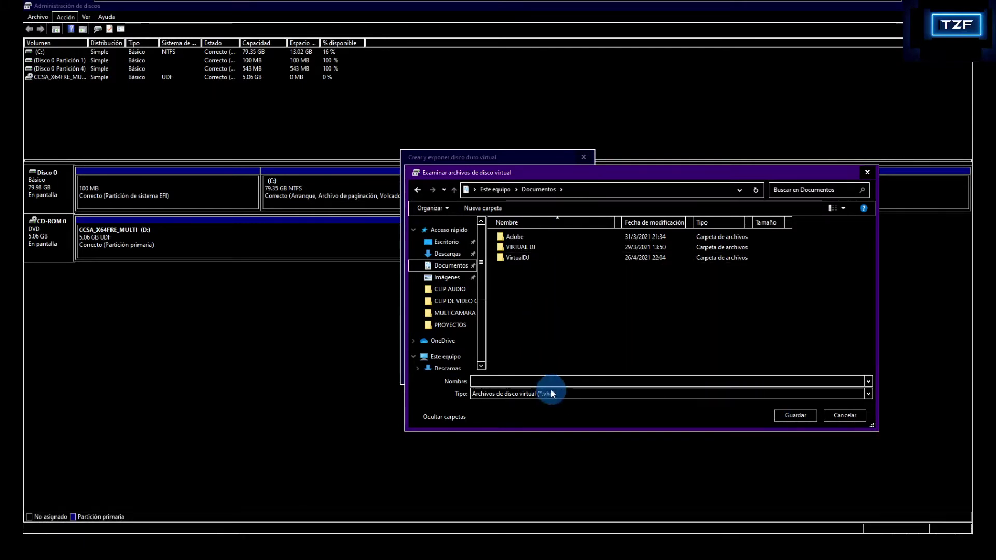
{"action": "left_click", "coordinate": [519, 381]}
{"action": "type", "text": "v"}
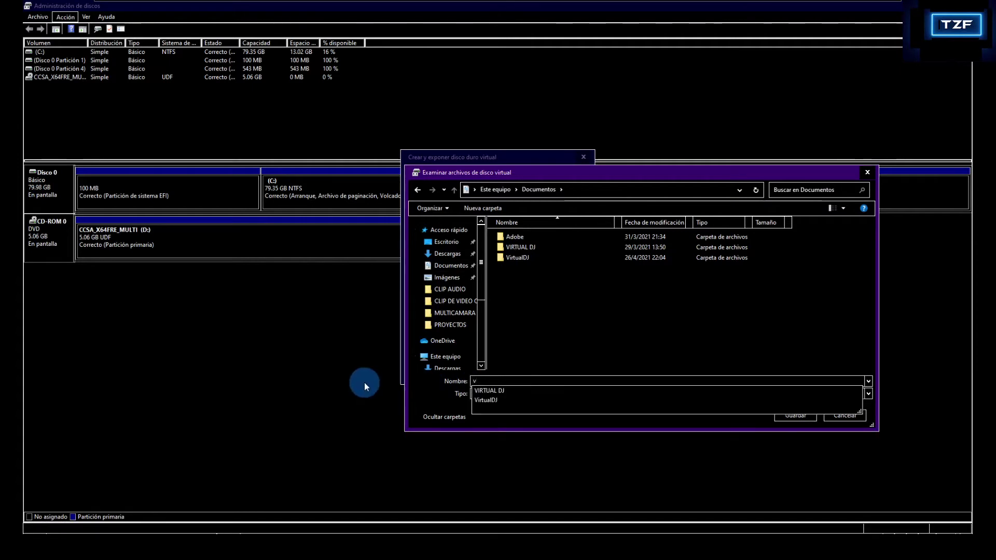
{"action": "key", "text": "BackSpace"}
{"action": "type", "text": "VJ"}
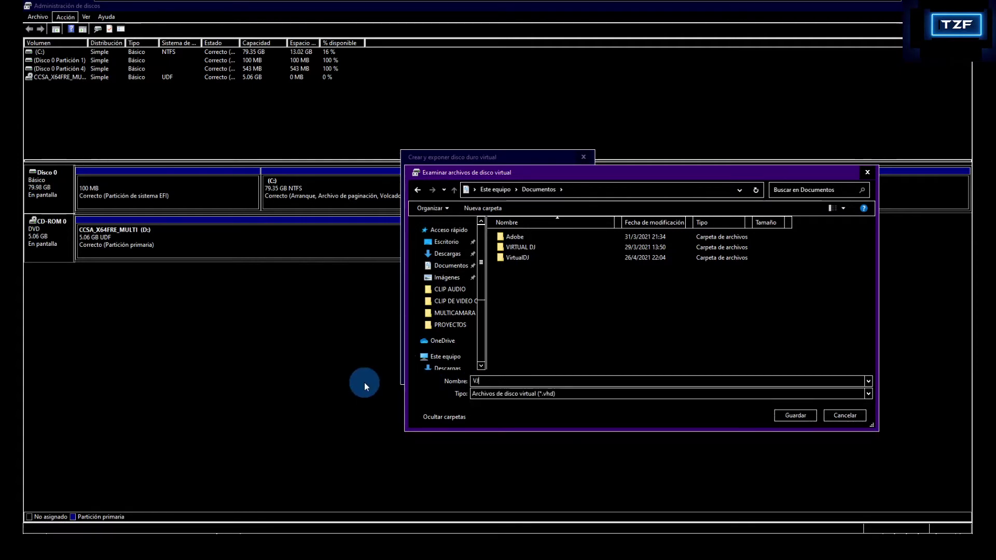
{"action": "type", "text": "HD"}
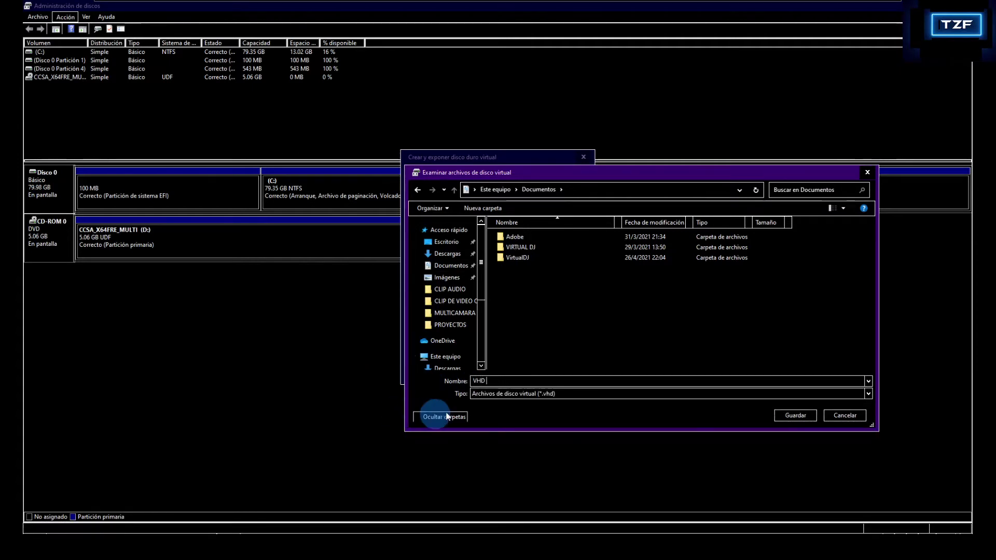
{"action": "type", "text": " CURSO"}
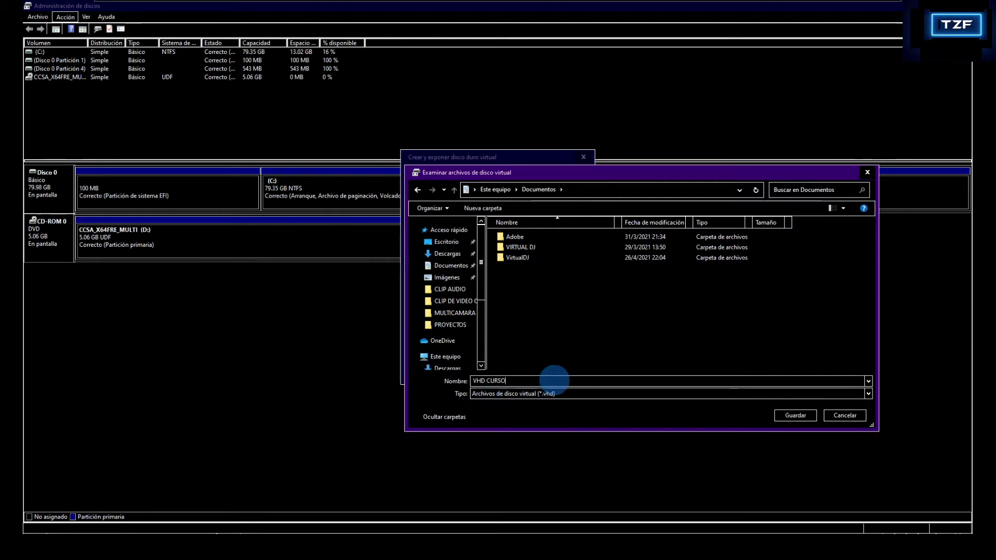
{"action": "type", "text": " DJ"}
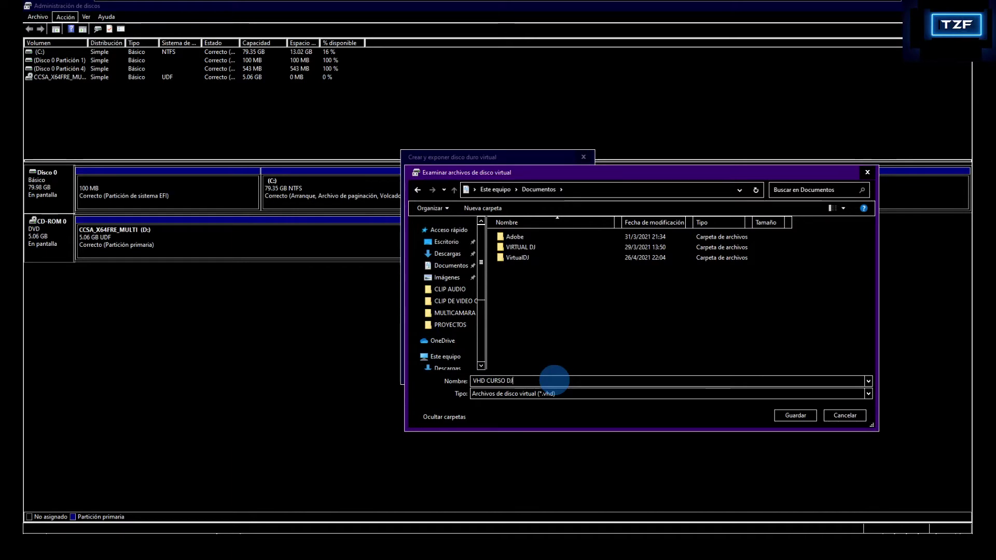
{"action": "type", "text": "DE"}
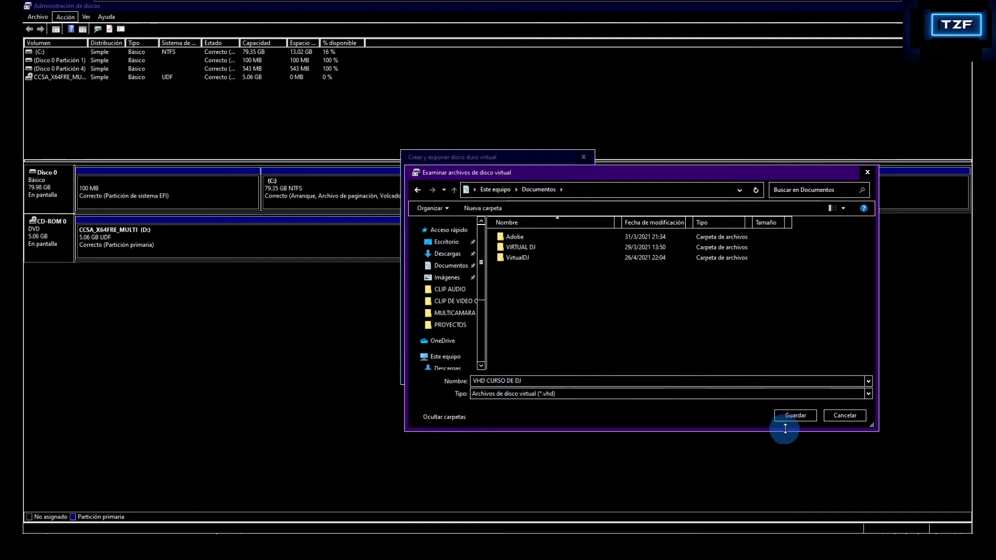
{"action": "left_click", "coordinate": [799, 415]}
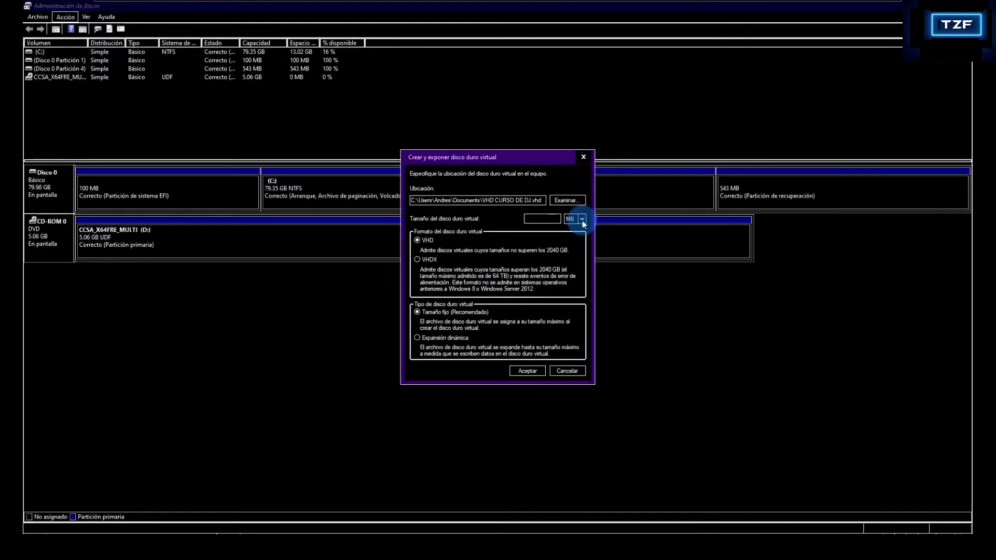
Set the virtual disk size to 2 GB and create it as a fixed-size VHD
{"action": "left_click", "coordinate": [582, 219]}
{"action": "left_click", "coordinate": [570, 235]}
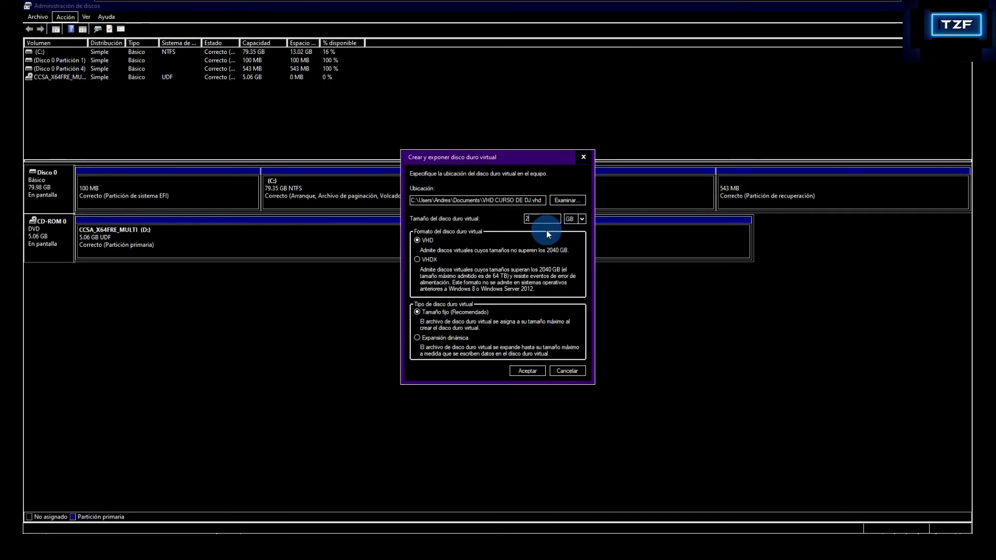
{"action": "type", "text": "2"}
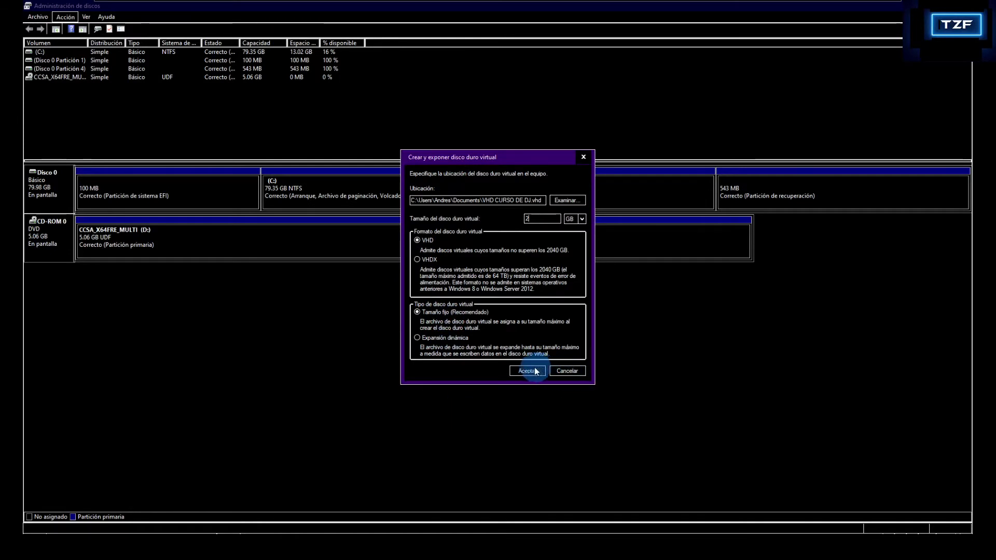
{"action": "left_click", "coordinate": [528, 370]}
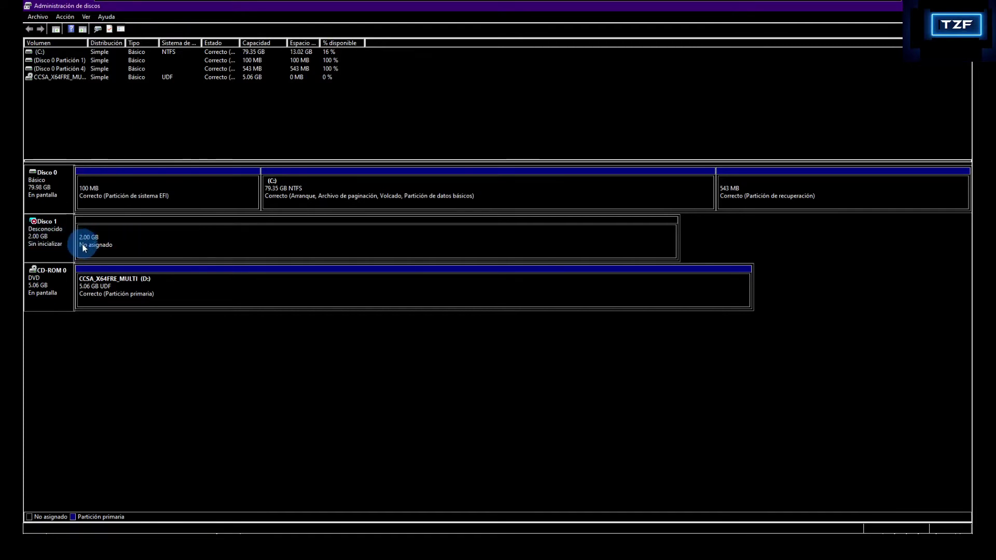
Initialize Disco 1 with the MBR partition style
{"action": "right_click", "coordinate": [55, 233]}
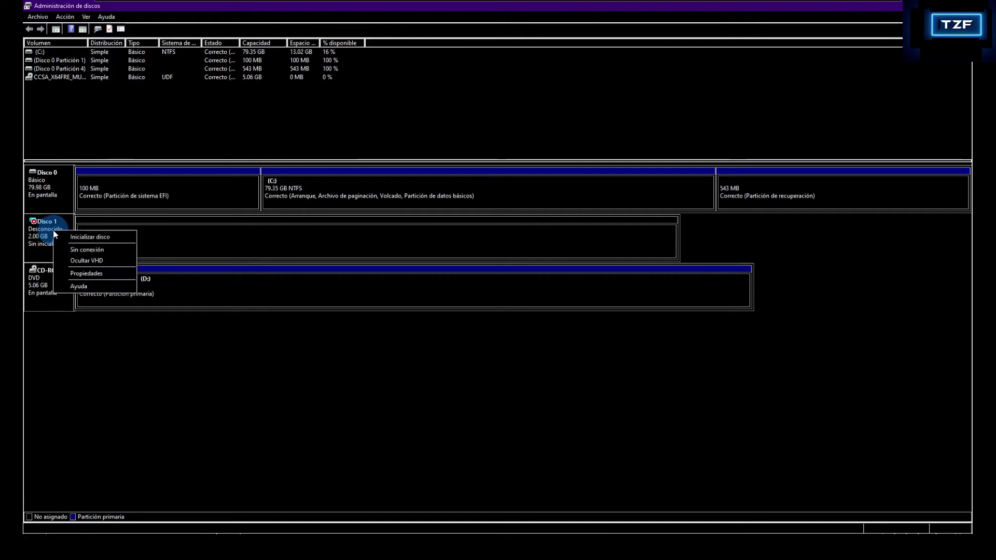
{"action": "left_click", "coordinate": [100, 238]}
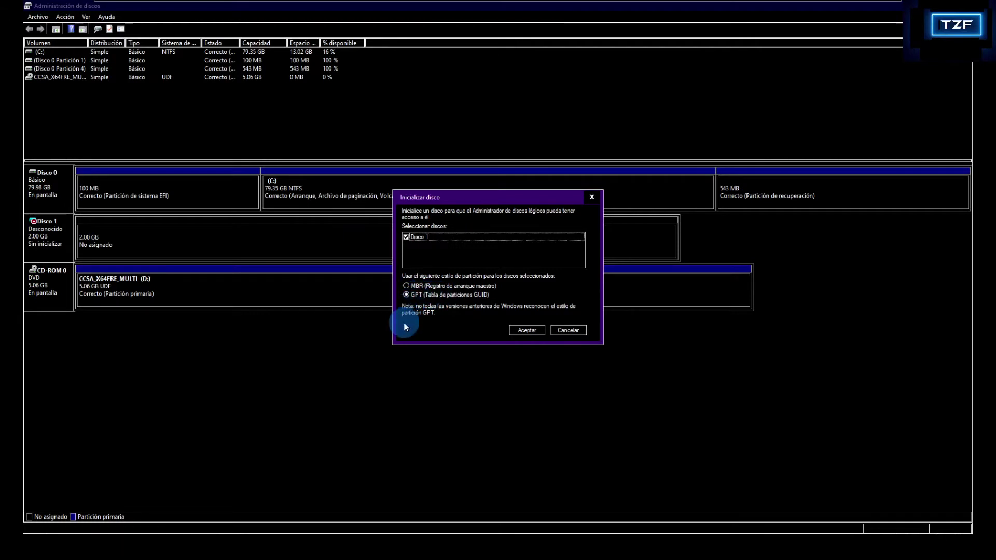
{"action": "left_click", "coordinate": [413, 286]}
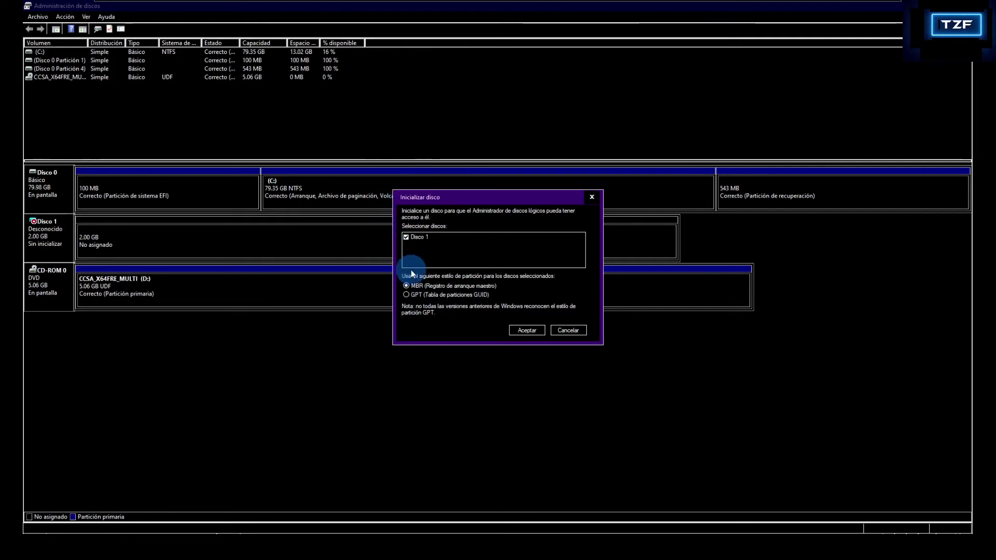
{"action": "left_click", "coordinate": [527, 330]}
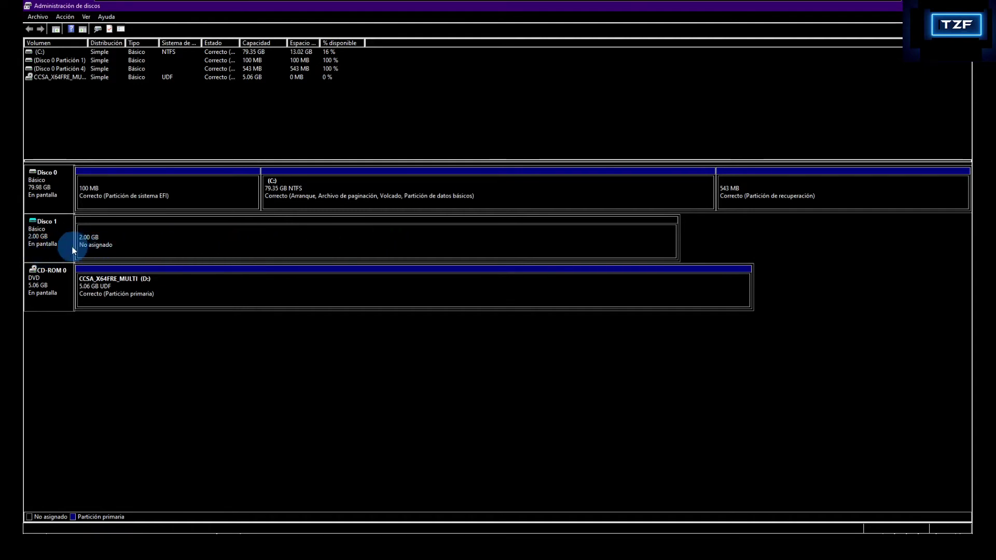
Start a new simple volume in the unallocated space of Disco 1, keeping the volume size at 2045 MB
{"action": "left_click", "coordinate": [107, 238]}
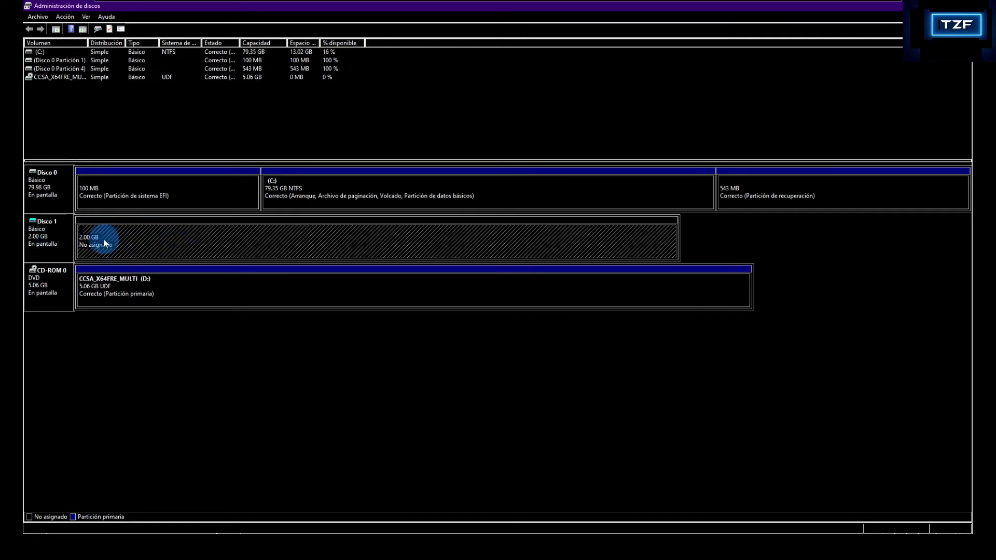
{"action": "right_click", "coordinate": [99, 239]}
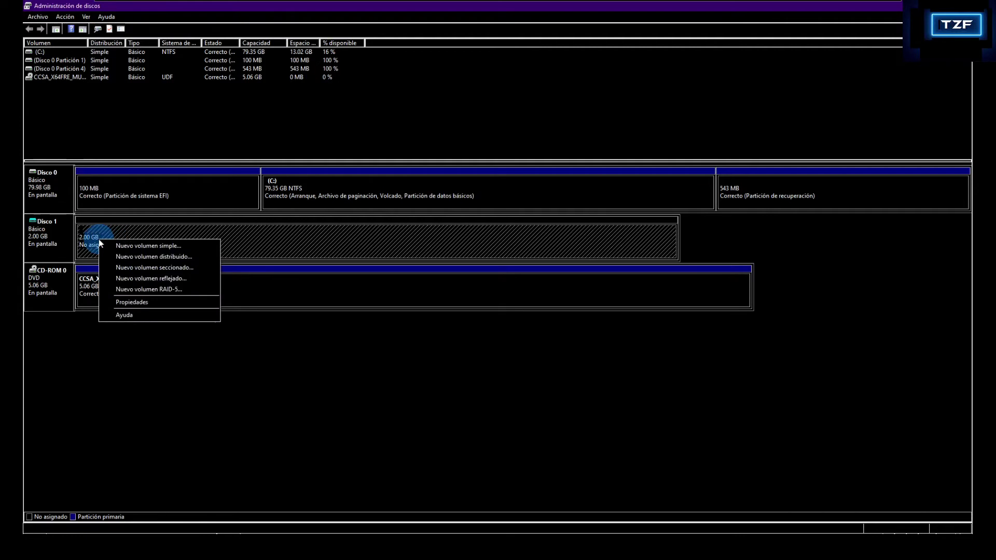
{"action": "left_click", "coordinate": [152, 246]}
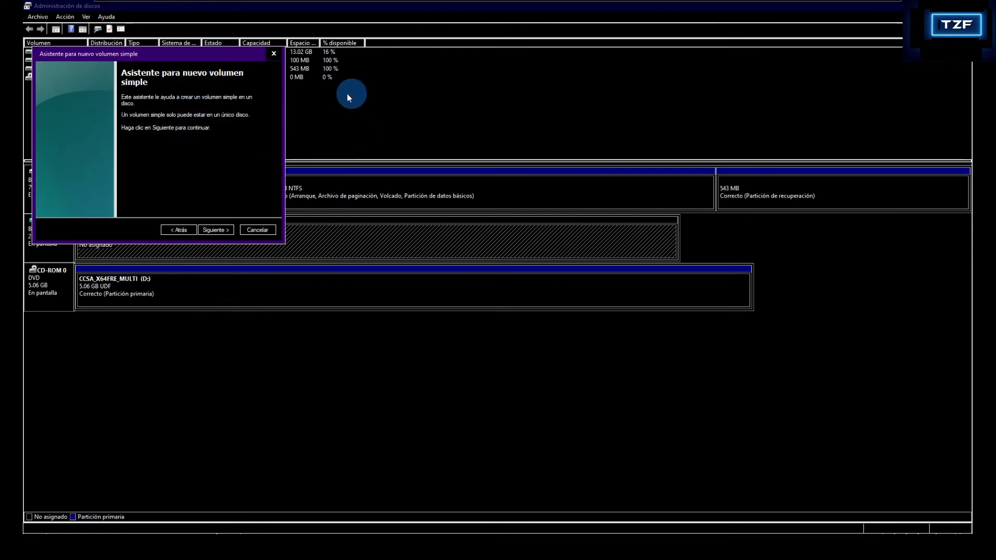
{"action": "left_click", "coordinate": [220, 230]}
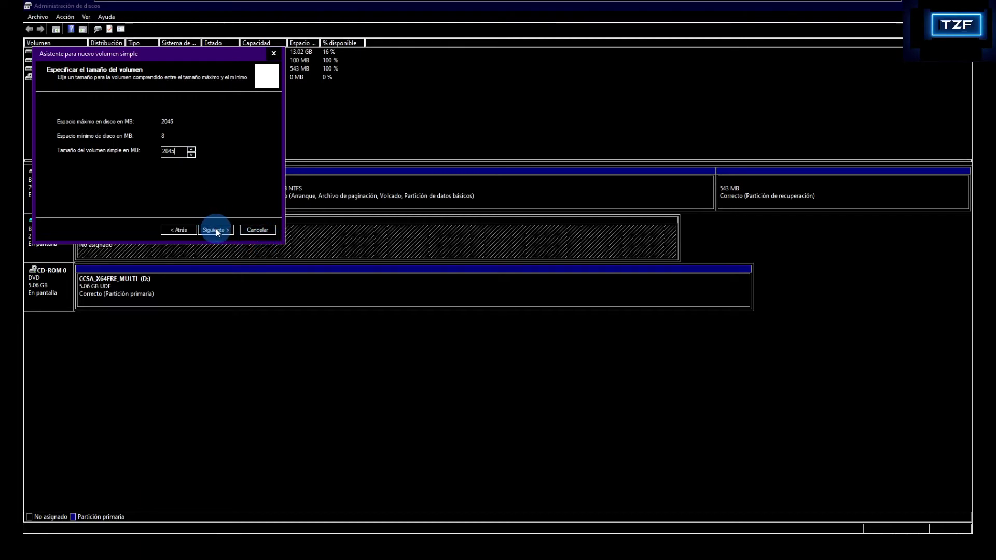
{"action": "left_click", "coordinate": [216, 229]}
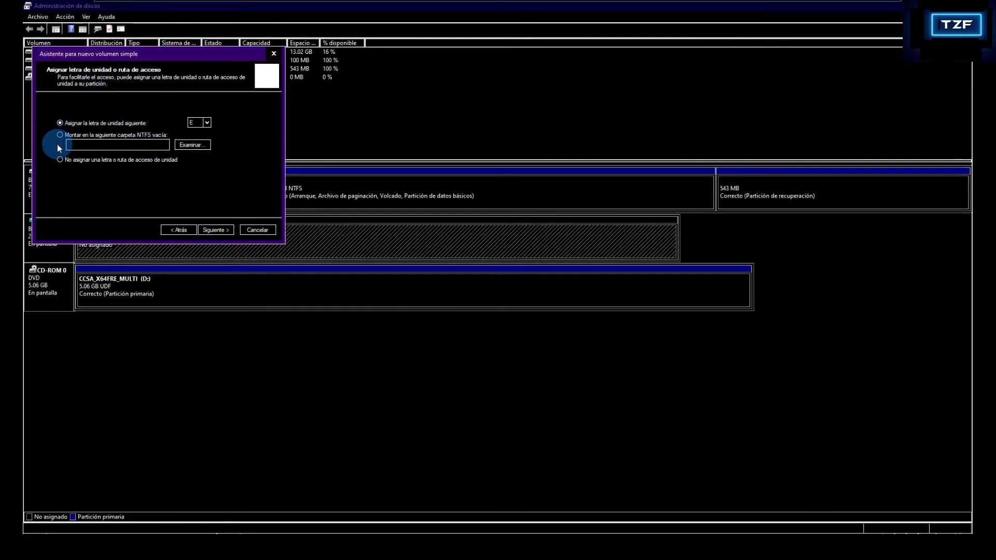
Assign drive letter E to the new volume and continue to the formatting settings
{"action": "left_click", "coordinate": [207, 122]}
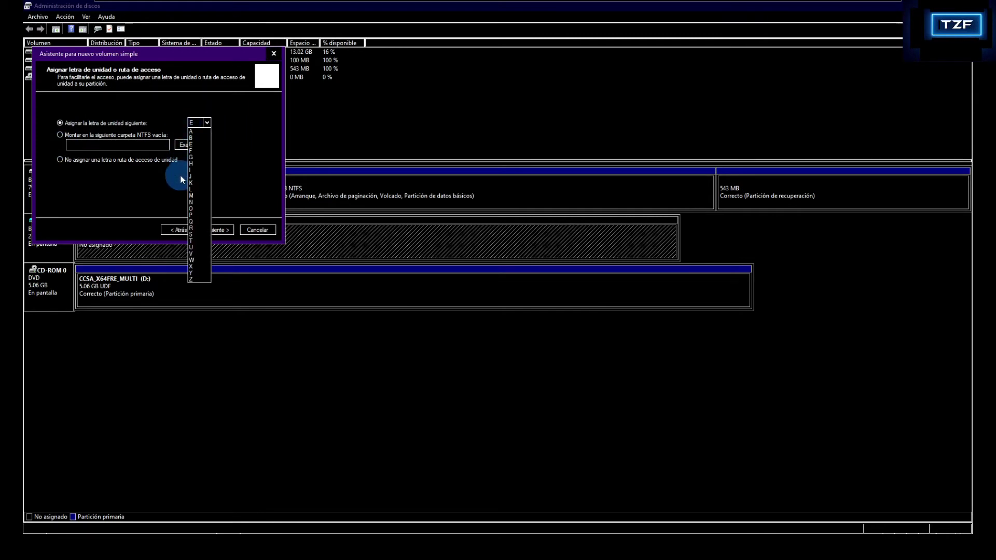
{"action": "left_click", "coordinate": [193, 144]}
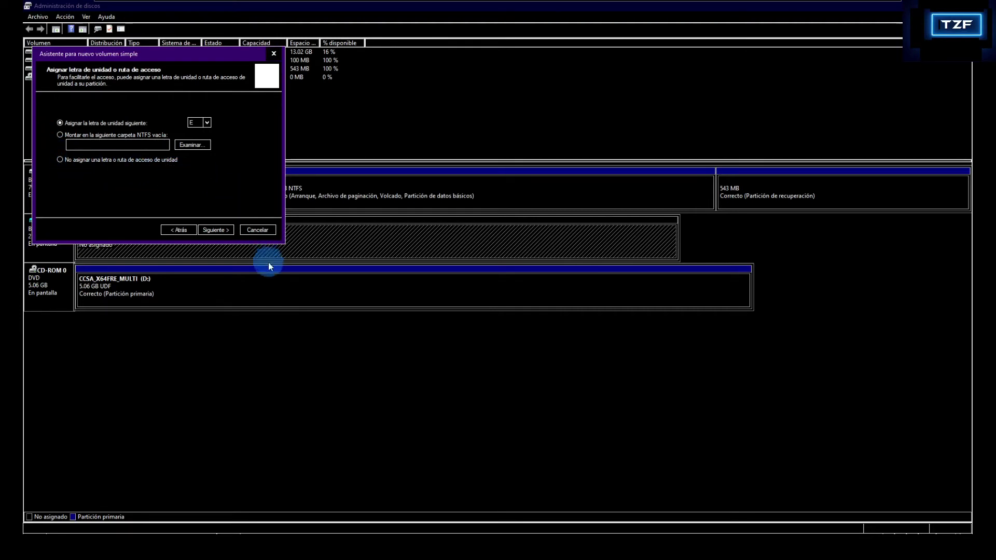
{"action": "left_click", "coordinate": [217, 231]}
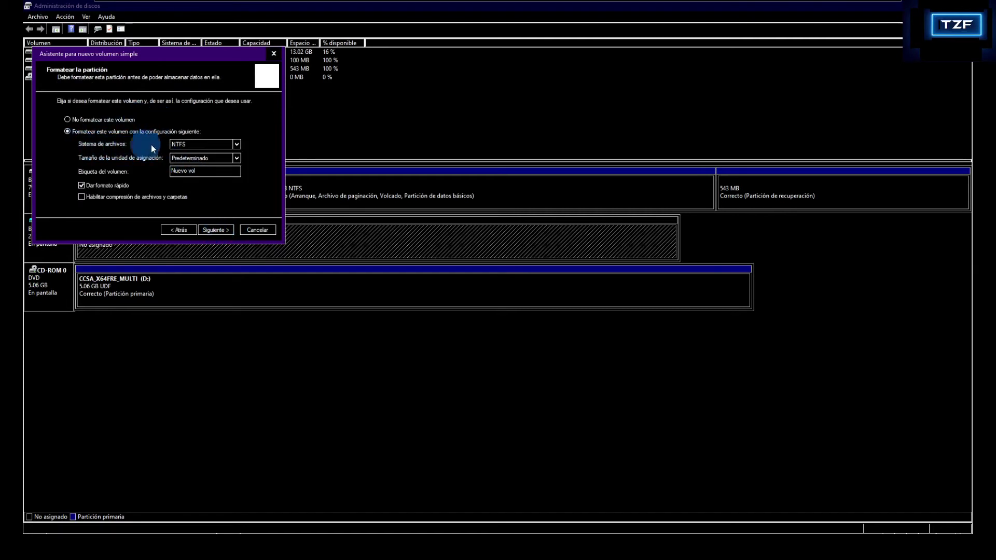
Keep NTFS as the file system and set the new volume's label to VHD DJ
{"action": "left_click", "coordinate": [237, 145]}
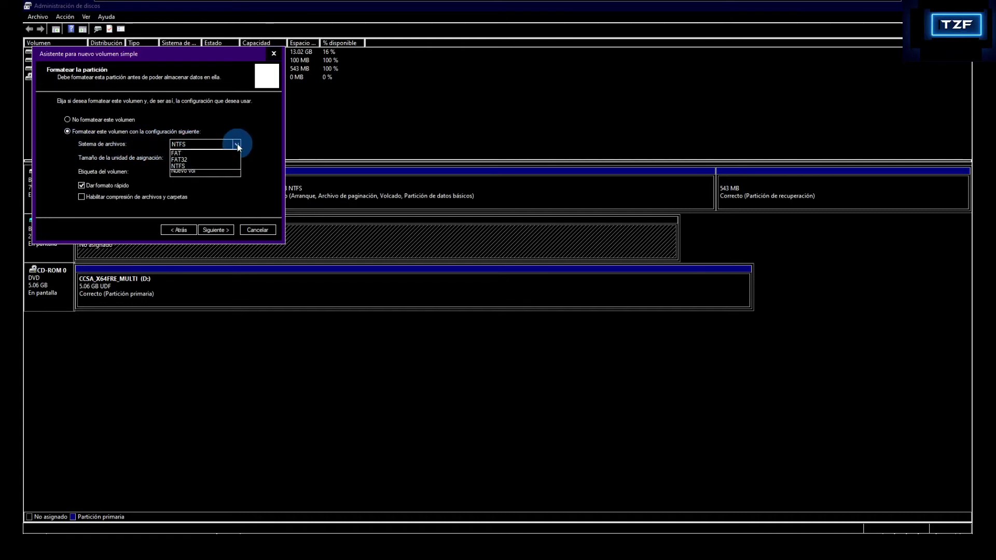
{"action": "left_click", "coordinate": [182, 165]}
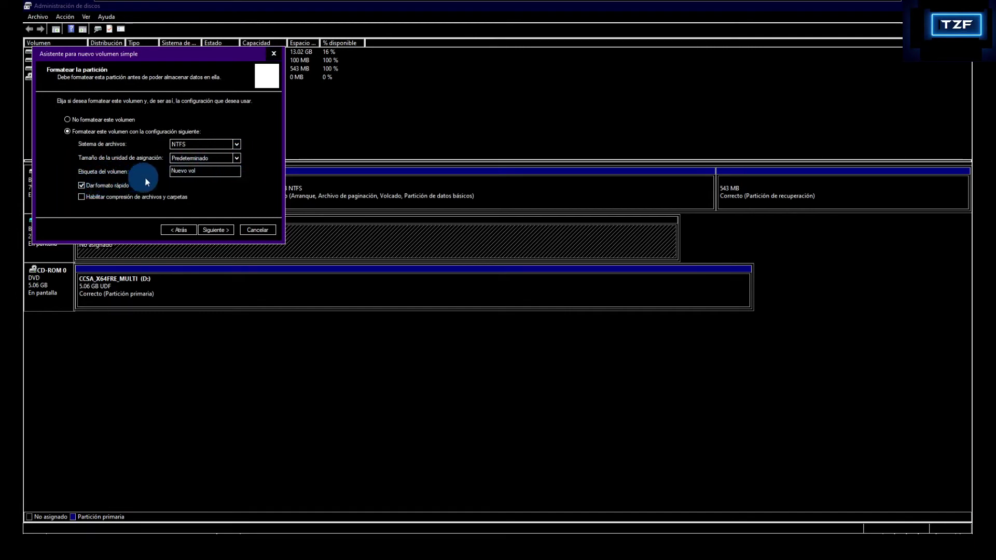
{"action": "left_click", "coordinate": [206, 172]}
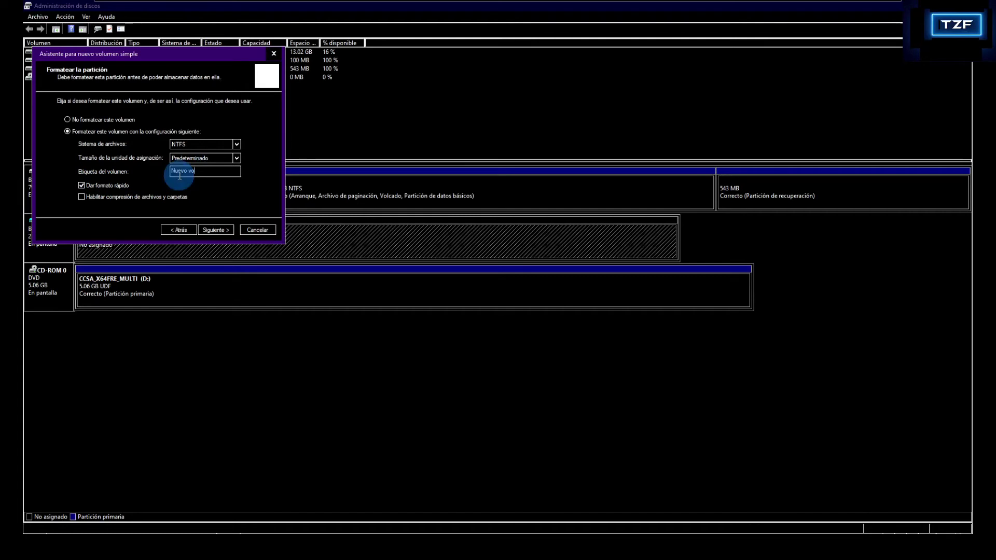
{"action": "key", "text": "BackSpace"}
{"action": "key", "text": "BackSpace"}
{"action": "key", "text": "BackSpace"}
{"action": "key", "text": "BackSpace"}
{"action": "key", "text": "BackSpace"}
{"action": "key", "text": "BackSpace"}
{"action": "key", "text": "BackSpace"}
{"action": "key", "text": "BackSpace"}
{"action": "key", "text": "BackSpace"}
{"action": "type", "text": "VHD DJ"}
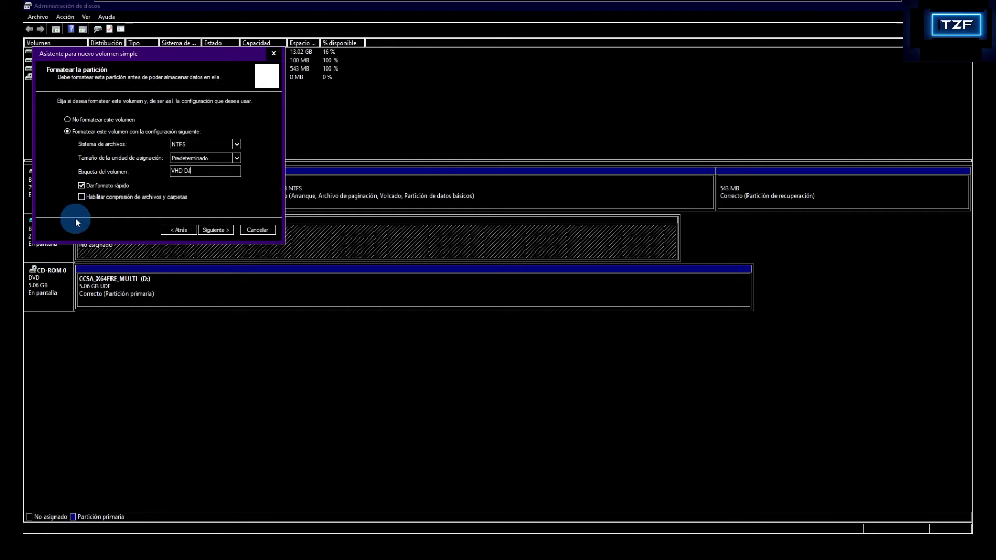
Enable file and folder compression, and complete the new simple volume wizard after reviewing its summary
{"action": "left_click", "coordinate": [82, 198]}
{"action": "left_click", "coordinate": [212, 230]}
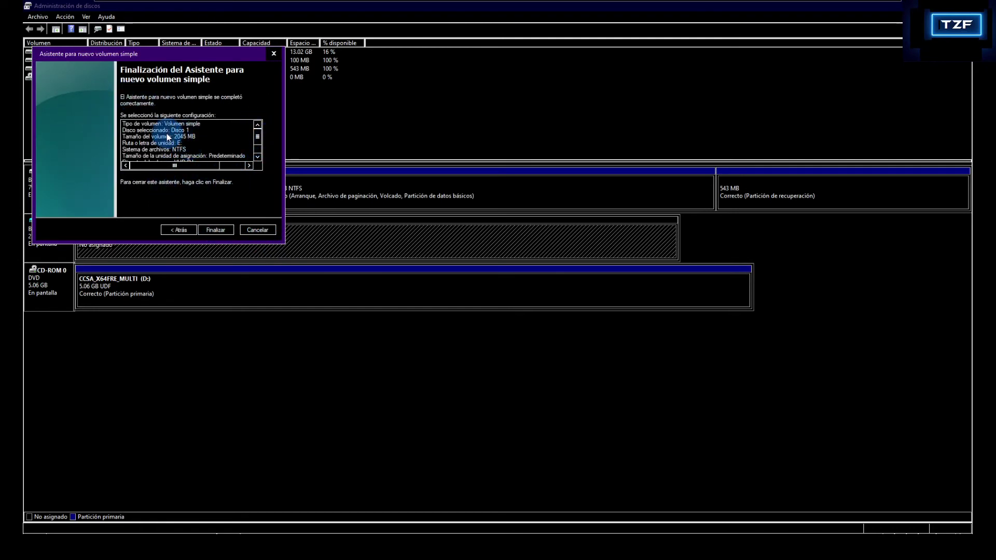
{"action": "scroll", "coordinate": [168, 137], "scroll_direction": "down", "scroll_amount": 2}
{"action": "scroll", "coordinate": [167, 135], "scroll_direction": "up", "scroll_amount": 2}
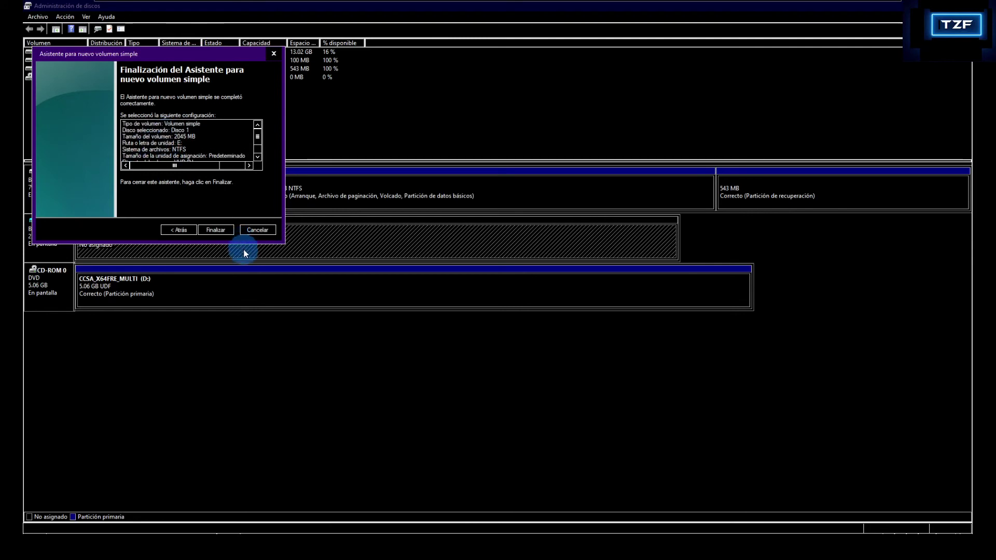
{"action": "left_click", "coordinate": [214, 229]}
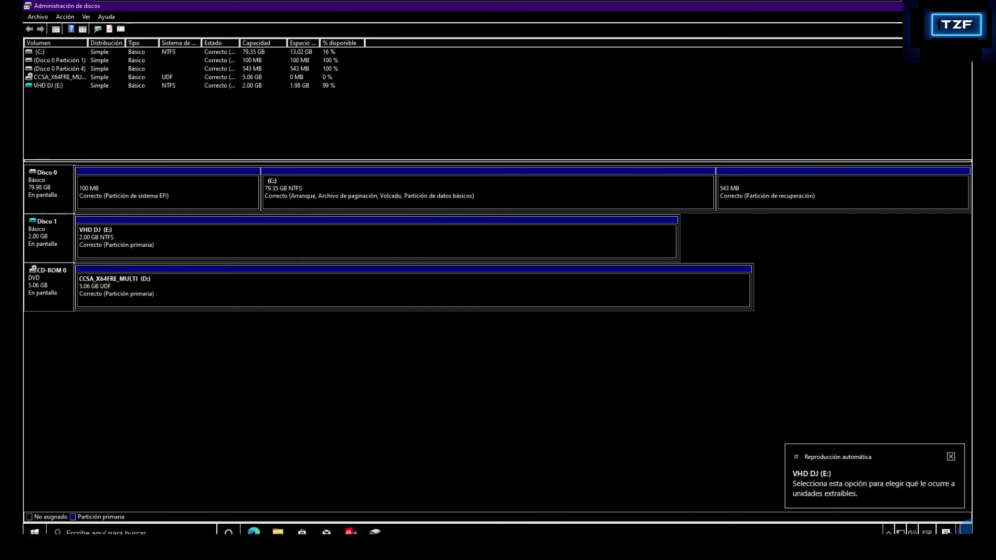
Switch to File Explorer and examine the VHD DJ (E:) drive among the devices in Este equipo
{"action": "left_click", "coordinate": [832, 483]}
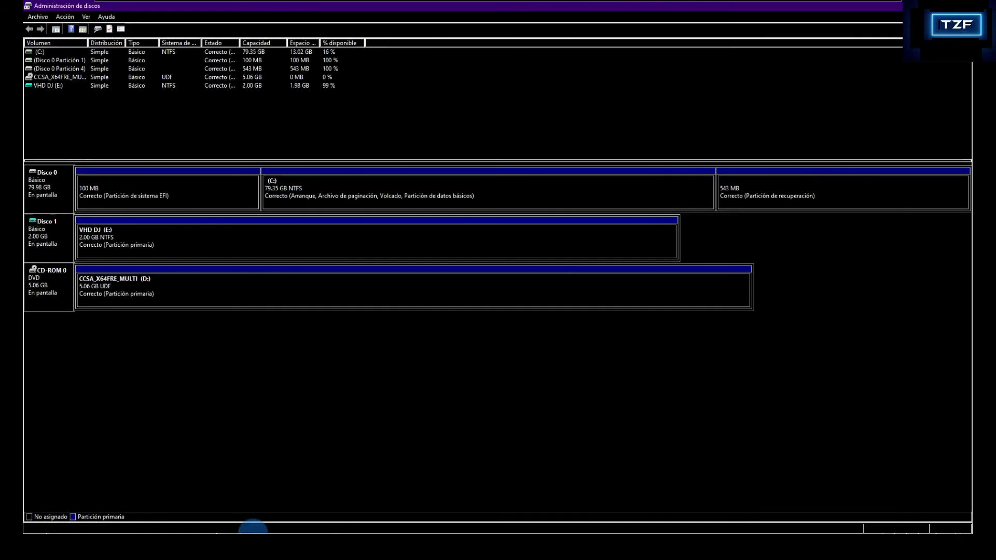
{"action": "mouse_move", "coordinate": [253, 530]}
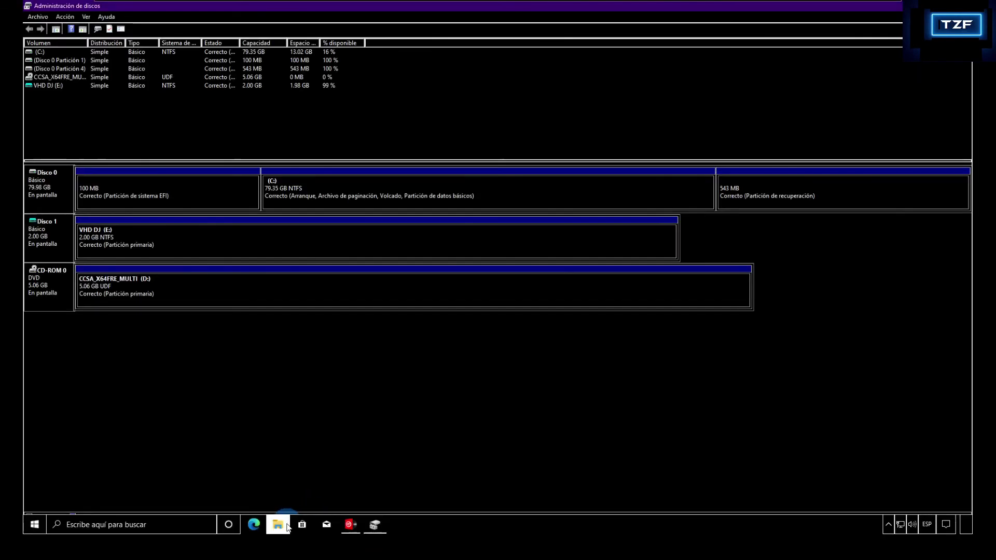
{"action": "left_click", "coordinate": [287, 526]}
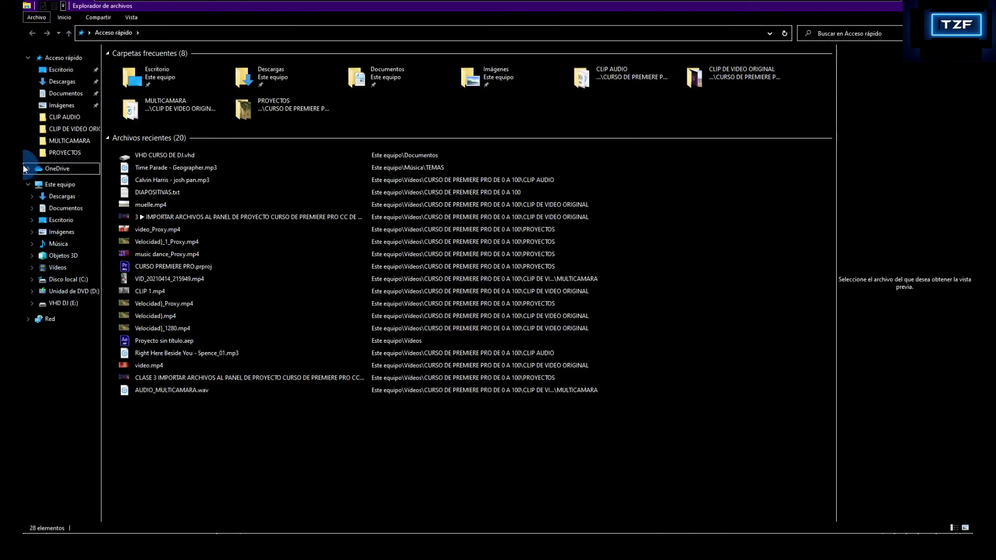
{"action": "left_click", "coordinate": [57, 185]}
{"action": "left_click", "coordinate": [153, 150]}
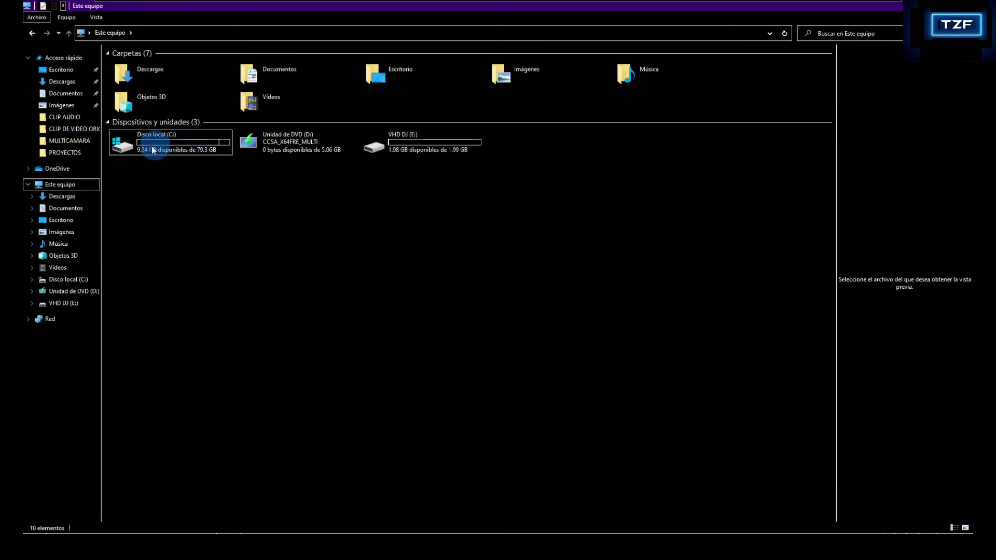
{"action": "left_click", "coordinate": [179, 167]}
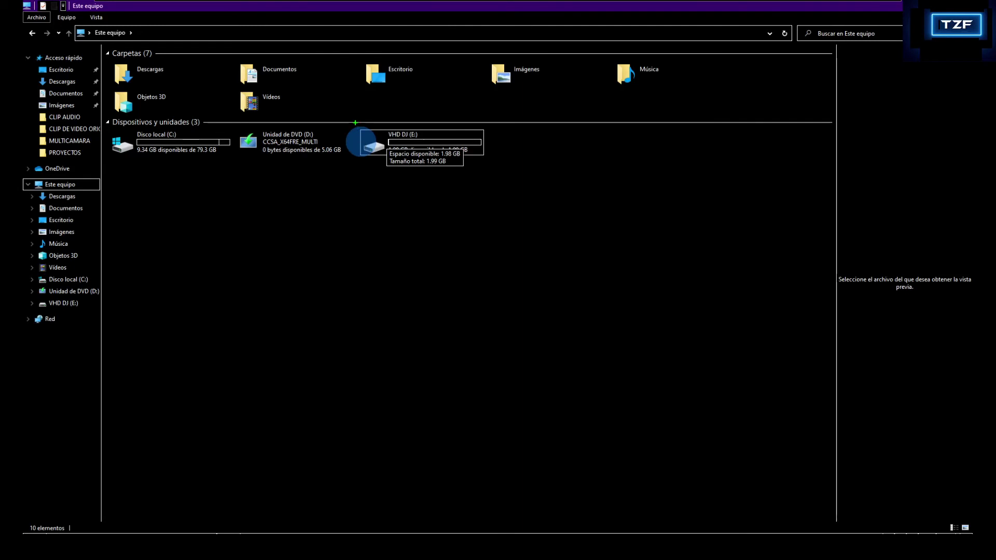
{"action": "left_click_drag", "start_coordinate": [357, 124], "coordinate": [499, 173]}
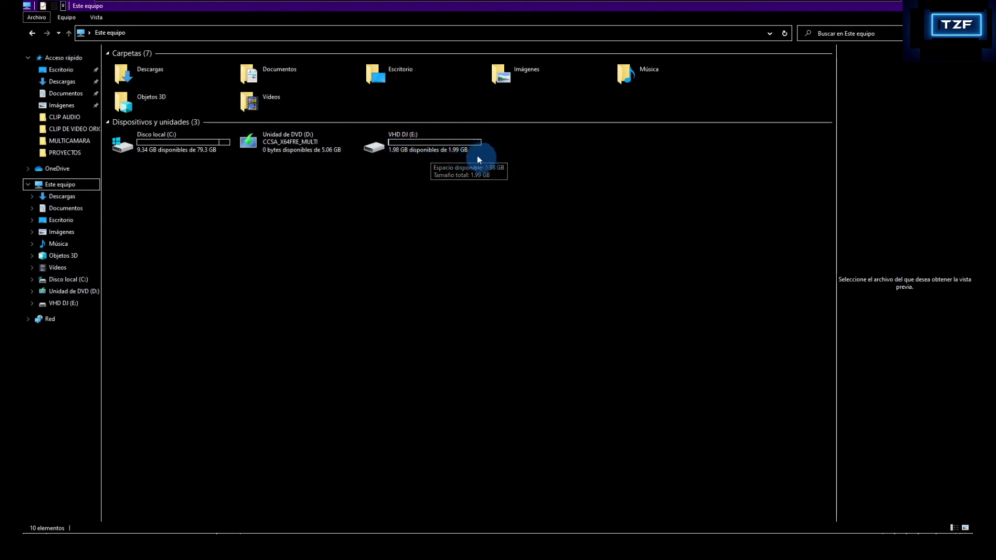
Examine the eject command of drive VHD DJ (E:) in File Explorer and the Ocultar VHD command of Disco 1 in Disk Management
{"action": "left_click", "coordinate": [403, 145]}
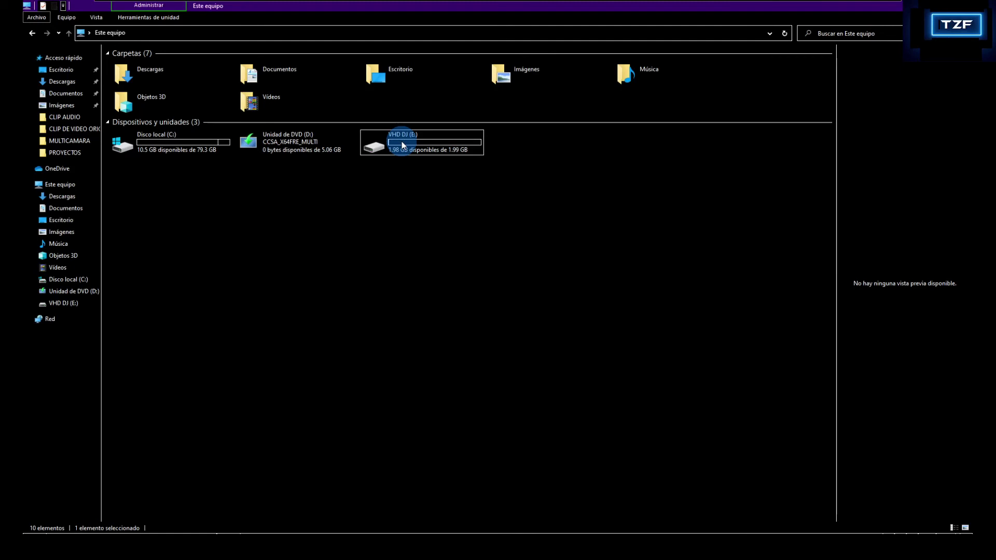
{"action": "right_click", "coordinate": [403, 146]}
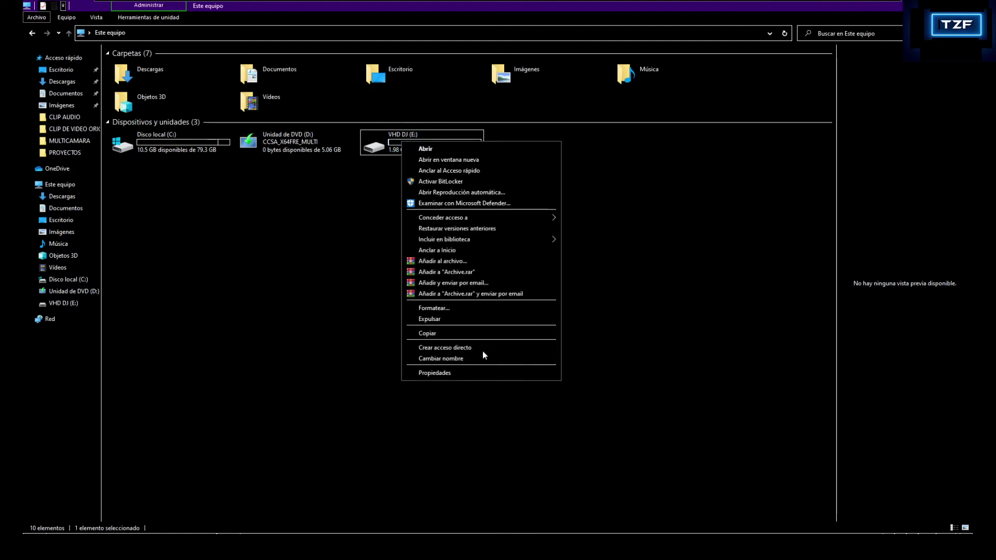
{"action": "left_click", "coordinate": [434, 320]}
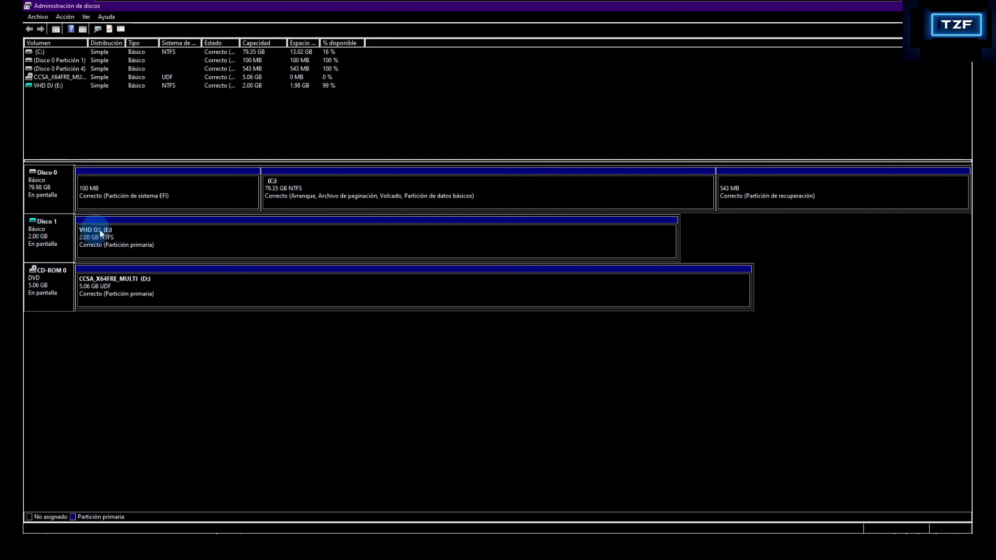
{"action": "right_click", "coordinate": [48, 233]}
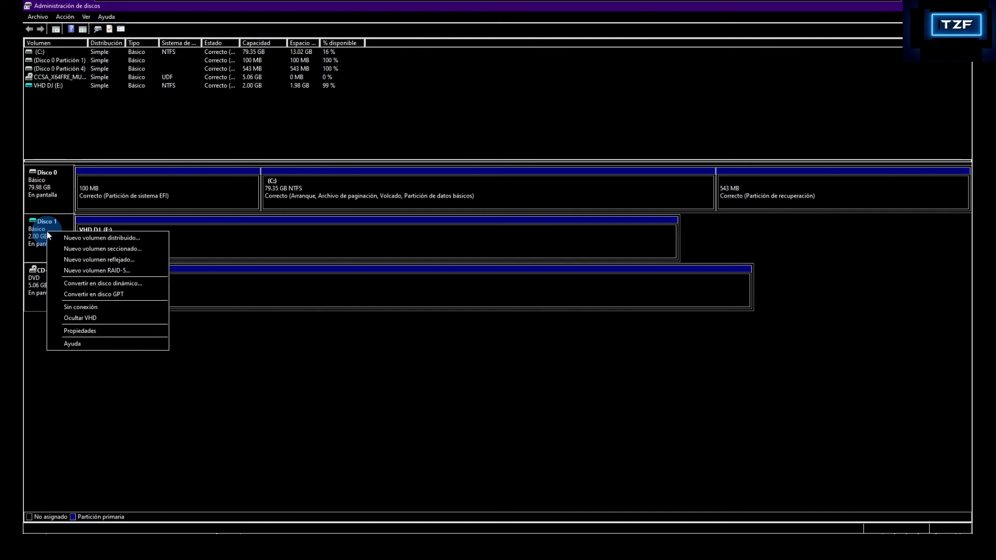
{"action": "left_click", "coordinate": [94, 319]}
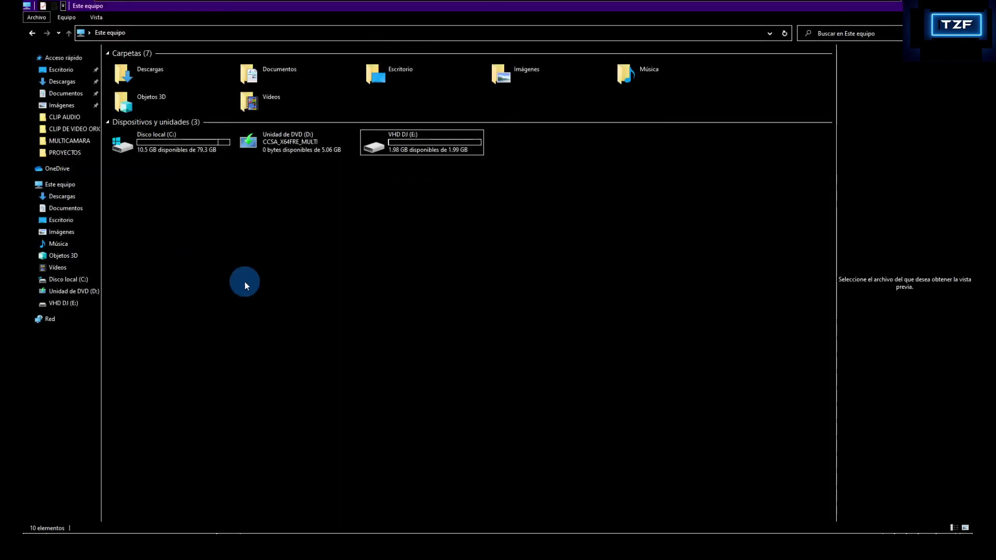
Eject the VHD DJ (E:) drive from Este equipo in File Explorer
{"action": "left_click", "coordinate": [388, 155]}
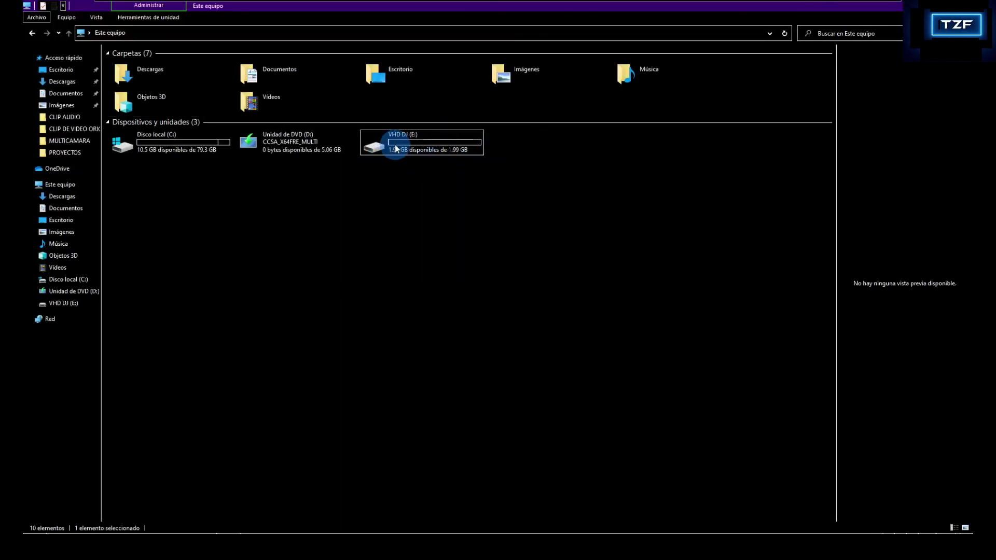
{"action": "right_click", "coordinate": [396, 147]}
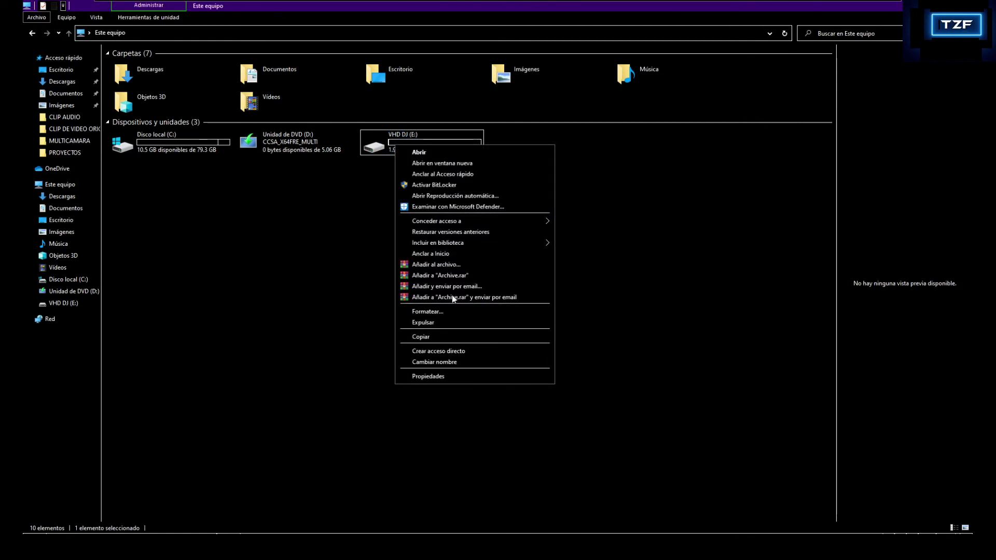
{"action": "left_click", "coordinate": [435, 322]}
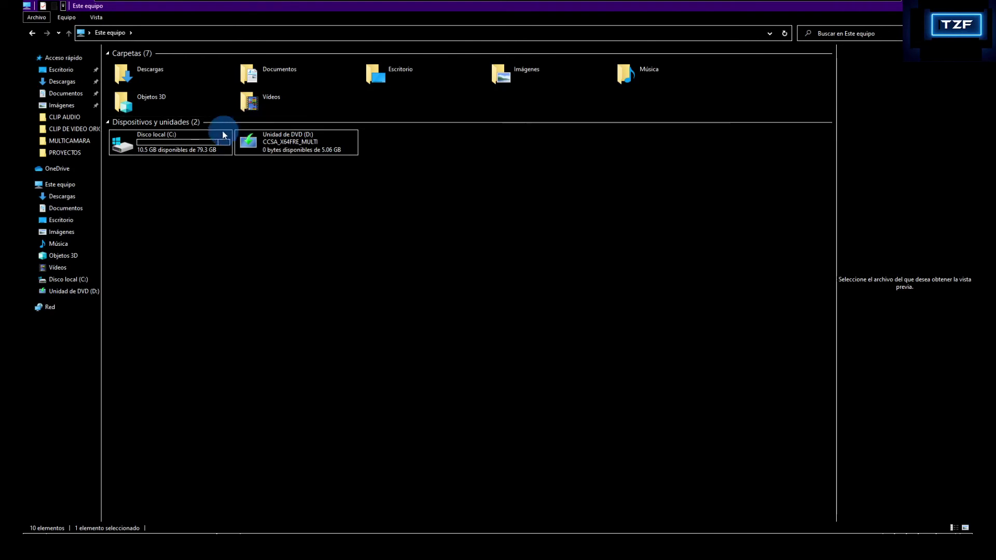
Open the Documentos folder and examine the mount command available for VHD CURSO DE DJ.vhd
{"action": "left_click", "coordinate": [61, 145]}
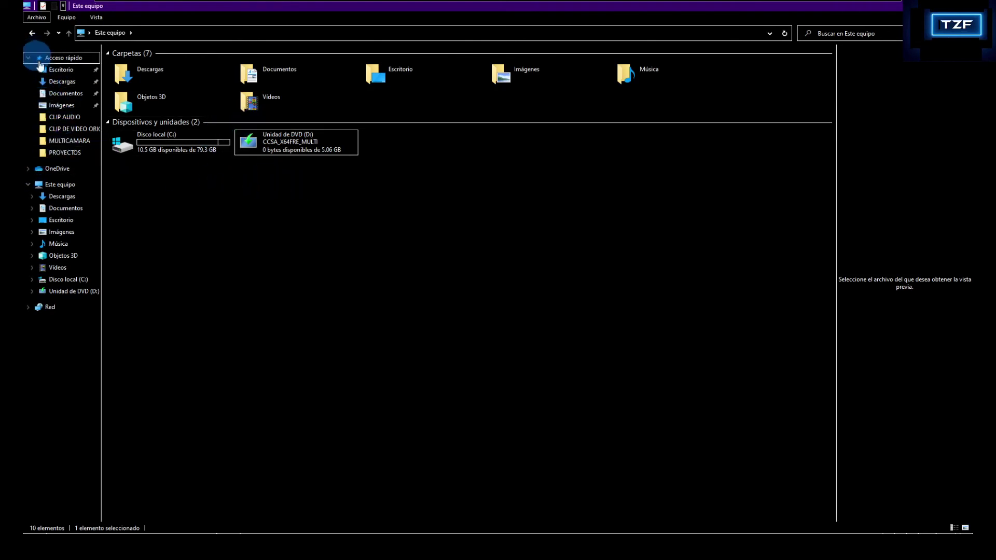
{"action": "left_click", "coordinate": [65, 94]}
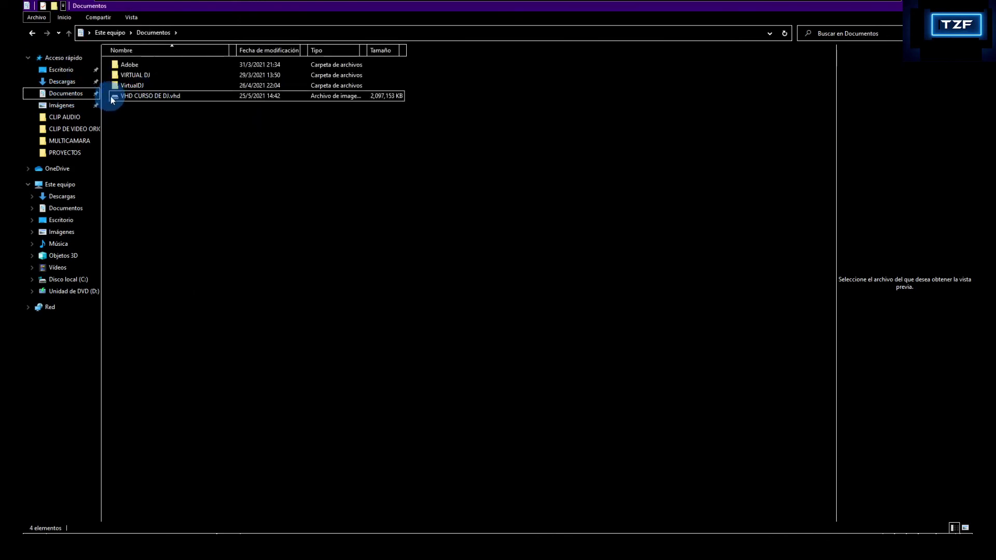
{"action": "left_click", "coordinate": [155, 94]}
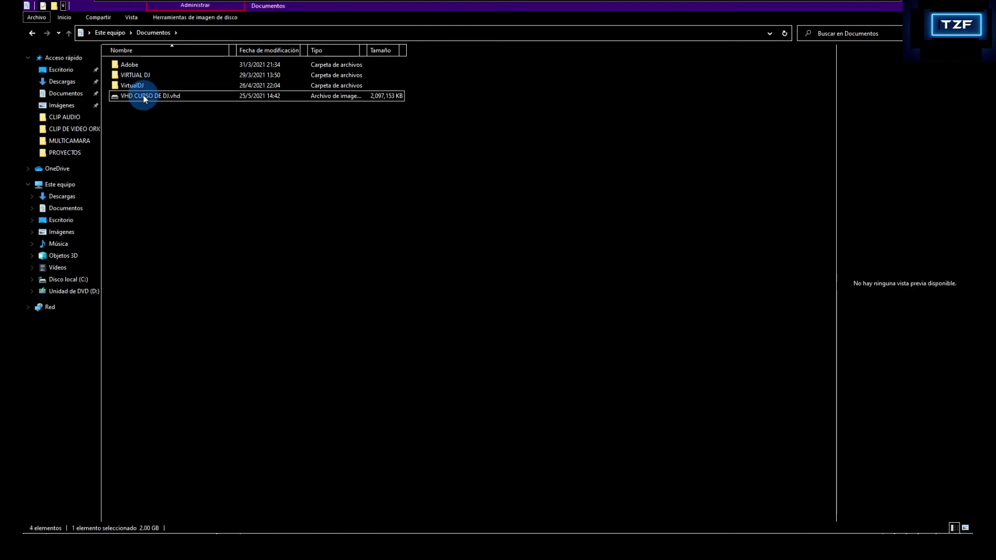
{"action": "right_click", "coordinate": [143, 96]}
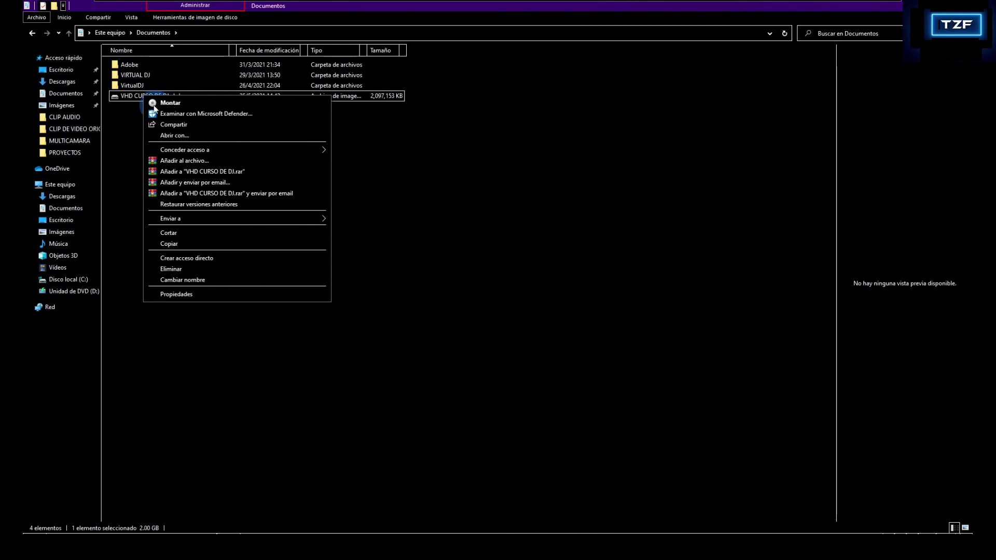
{"action": "left_click", "coordinate": [133, 120]}
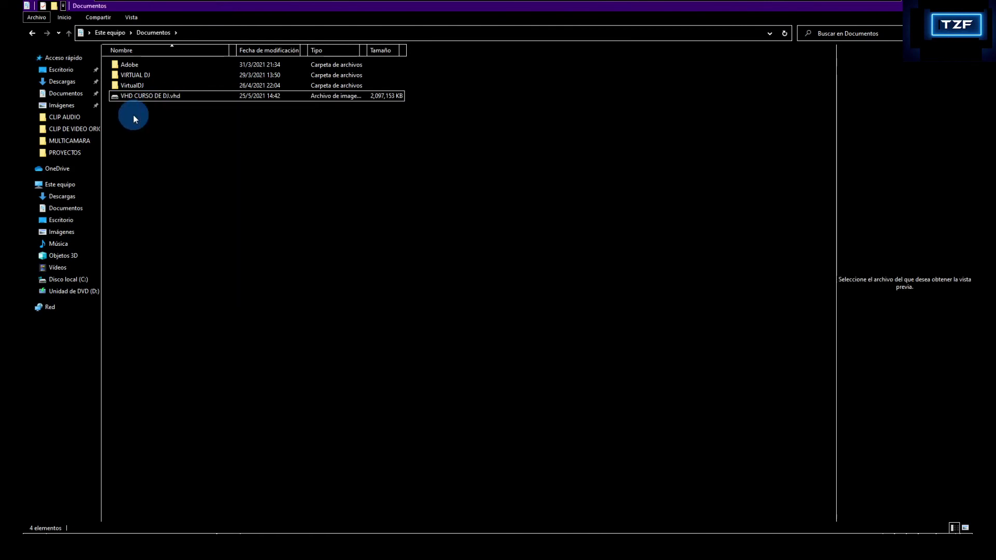
Delete VHD CURSO DE DJ.vhd from the Documentos folder and switch to Disk Management to check the disk list
{"action": "left_click", "coordinate": [129, 86]}
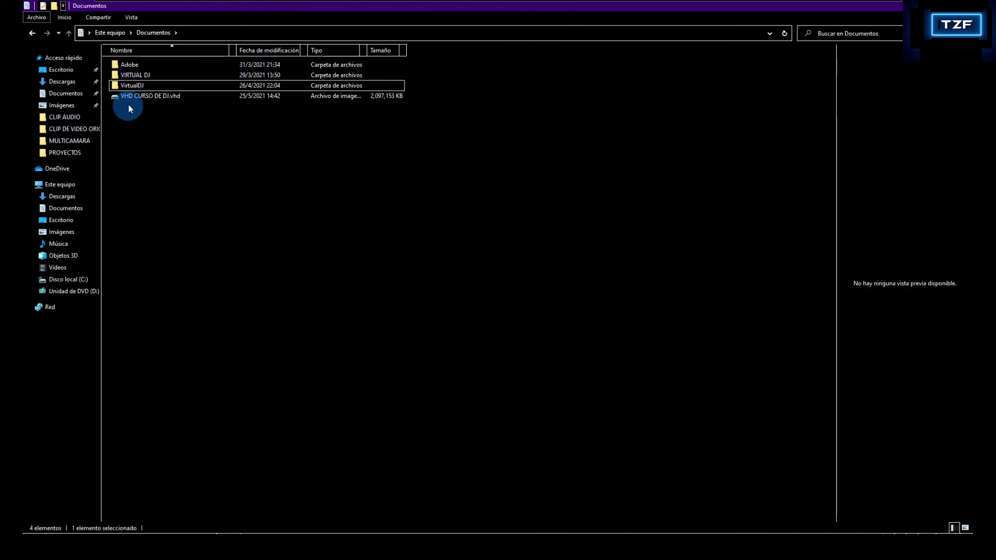
{"action": "left_click", "coordinate": [134, 96]}
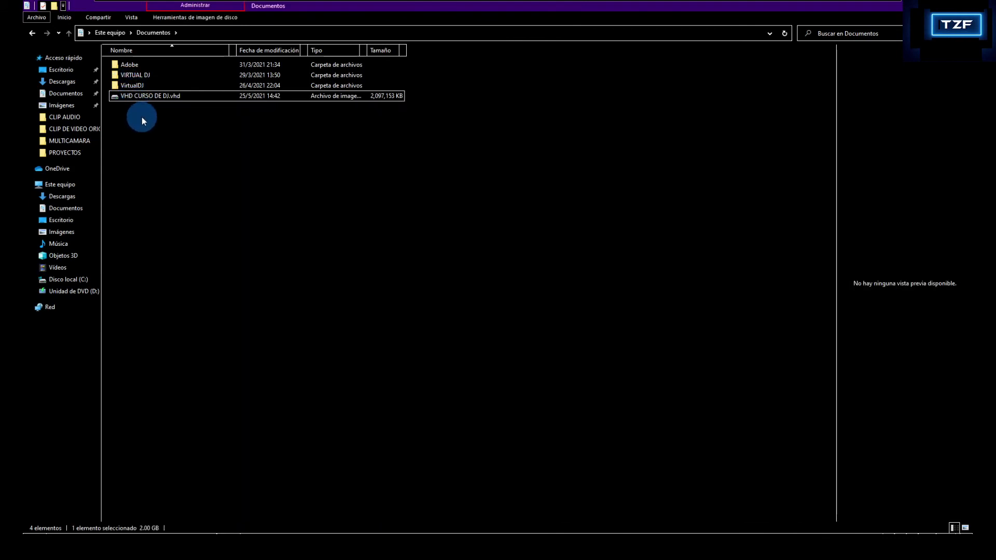
{"action": "key", "text": "Delete"}
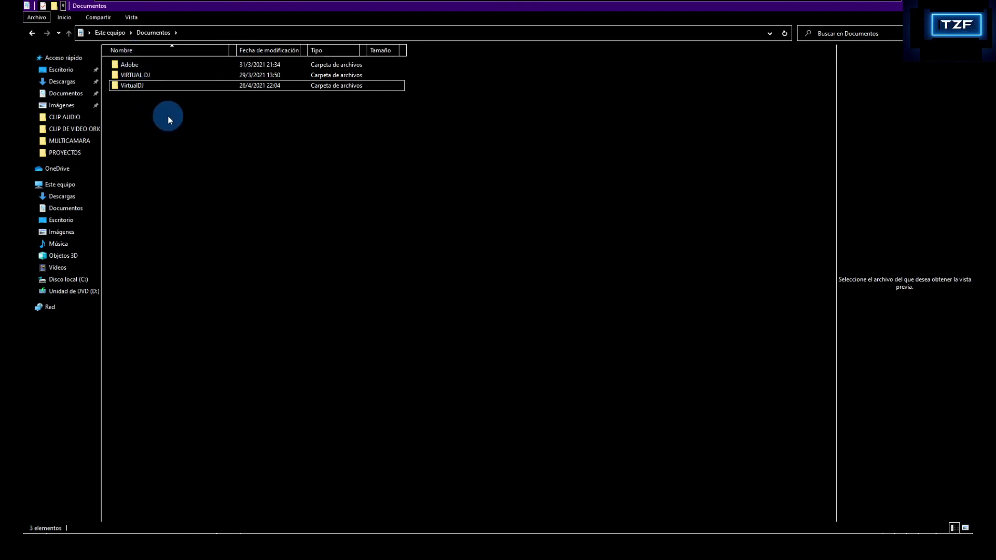
{"action": "key", "text": "alt+Tab"}
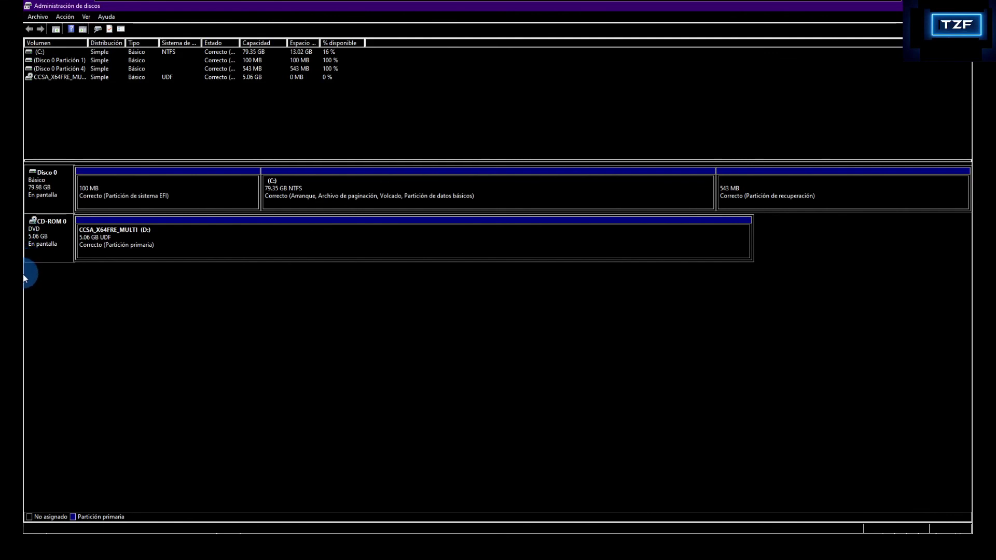
{"action": "left_click", "coordinate": [47, 225]}
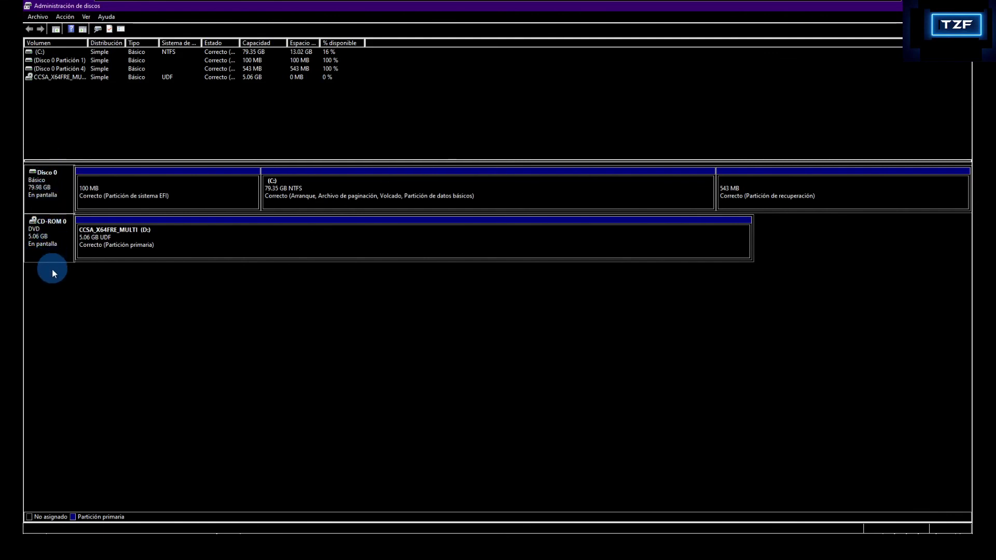